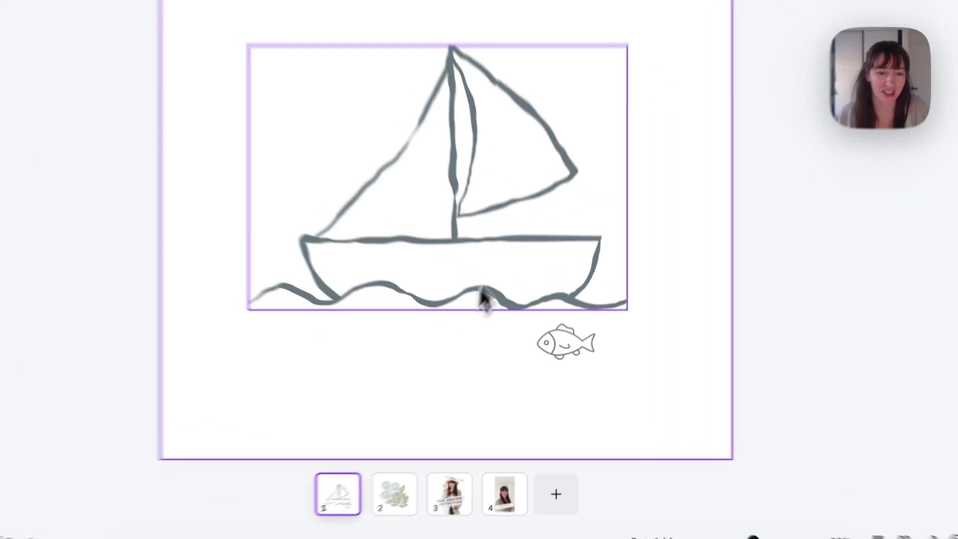
Check the boat, fish and page 2 flower graphic, then return to page 1
click(484, 295)
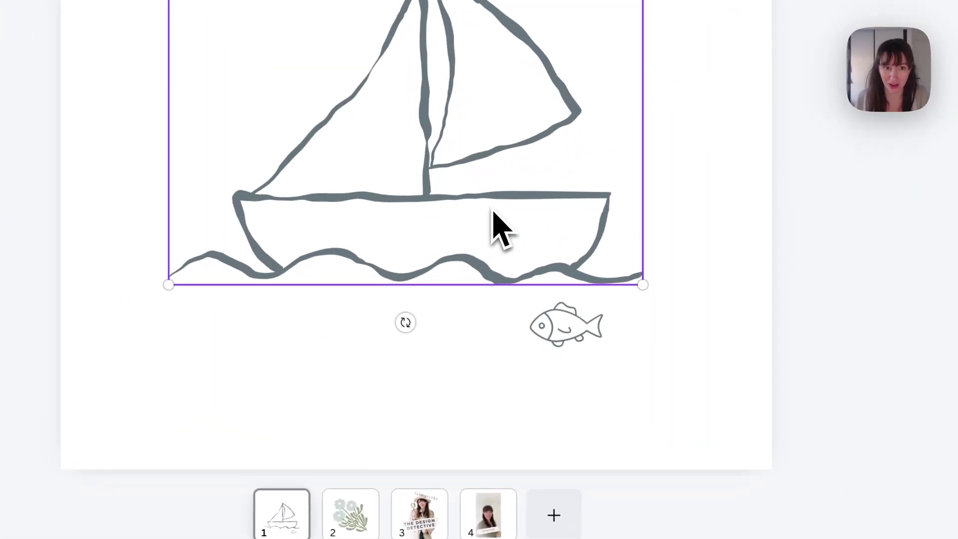
click(579, 344)
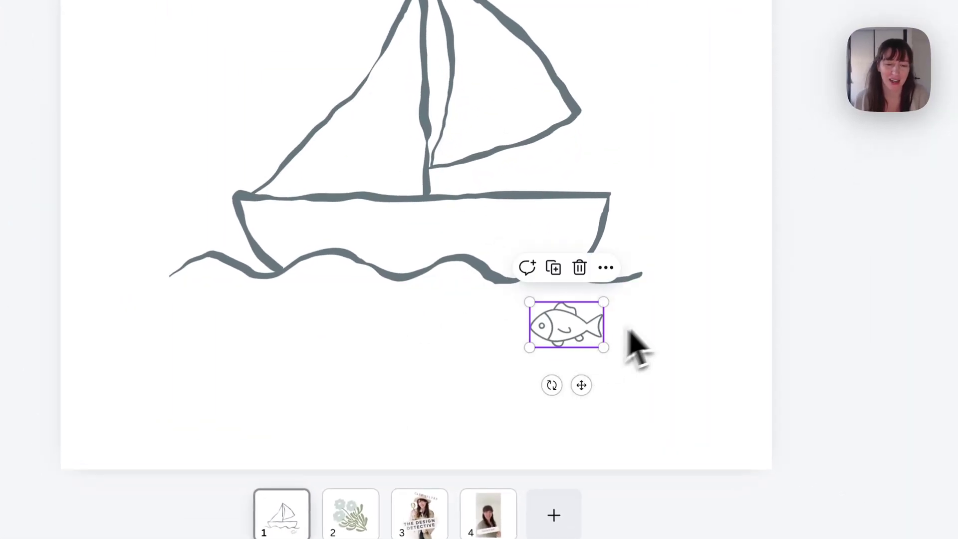
click(460, 193)
click(562, 325)
click(457, 265)
click(561, 329)
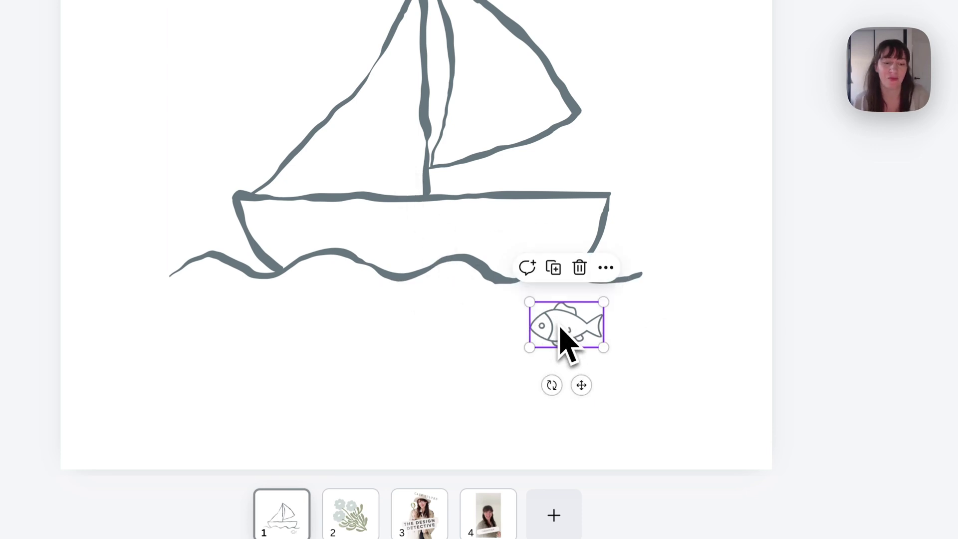
click(351, 514)
click(488, 199)
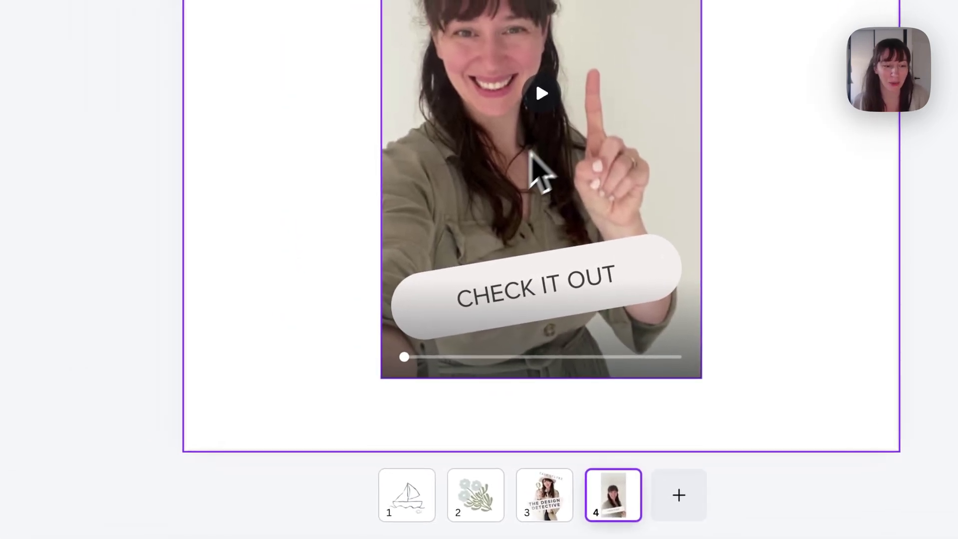
click(395, 482)
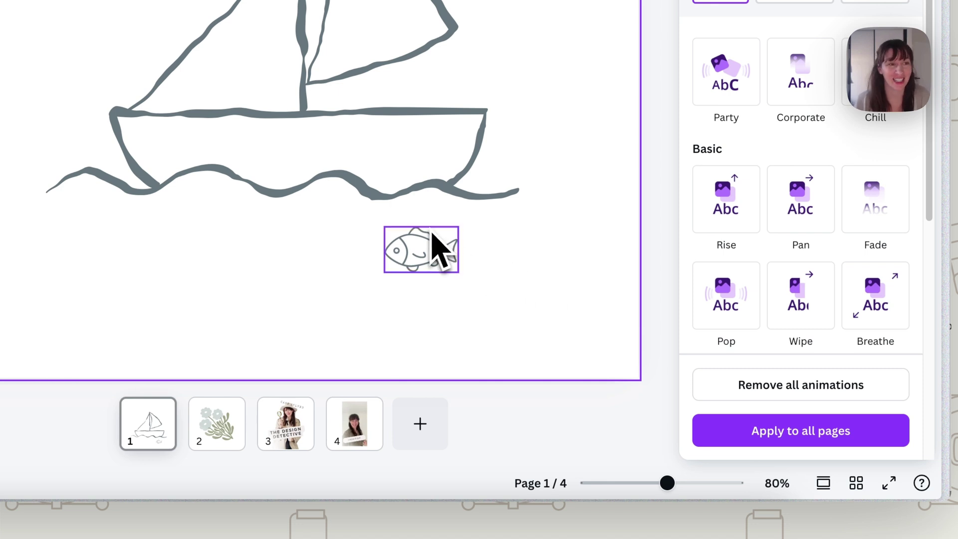
Nudge the boat slightly left and record a wavy custom motion path for it
click(342, 195)
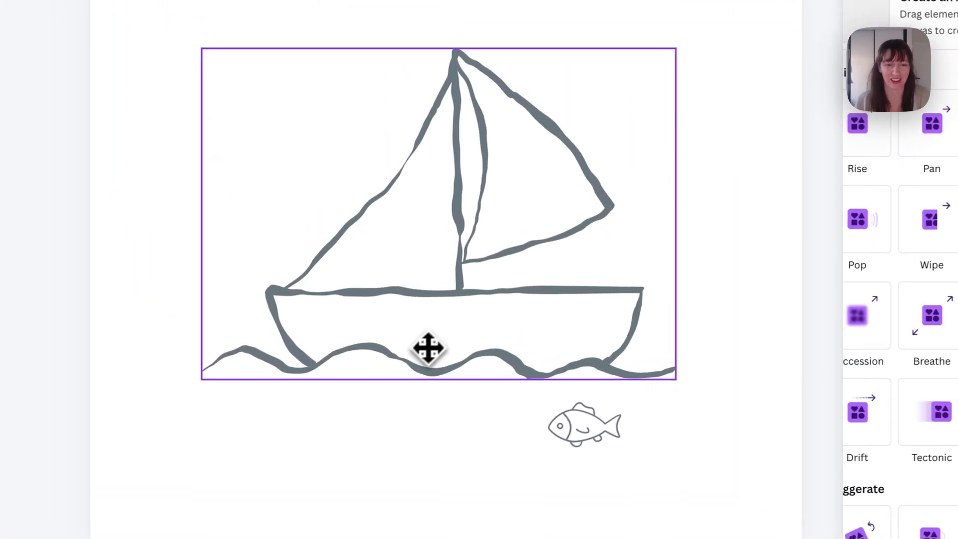
drag(365, 345, 339, 343)
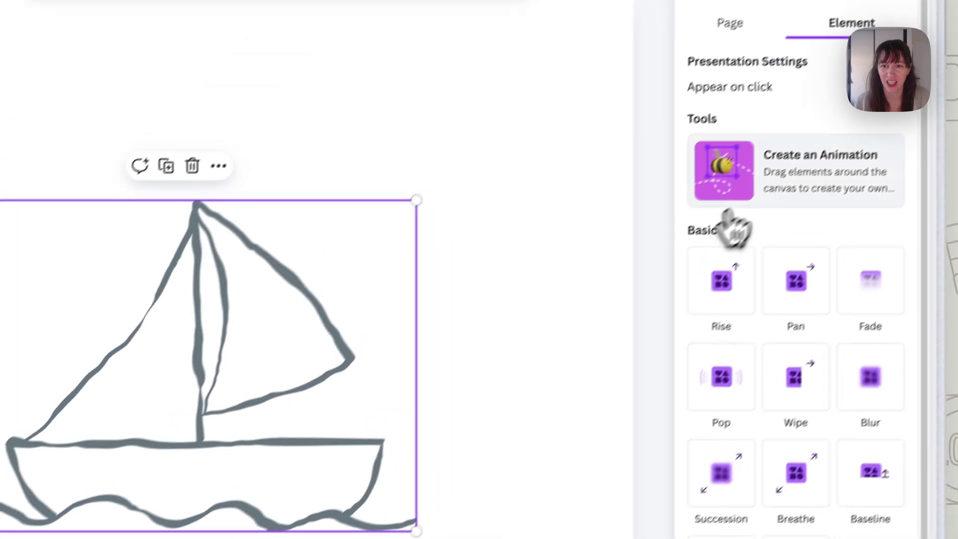
click(893, 20)
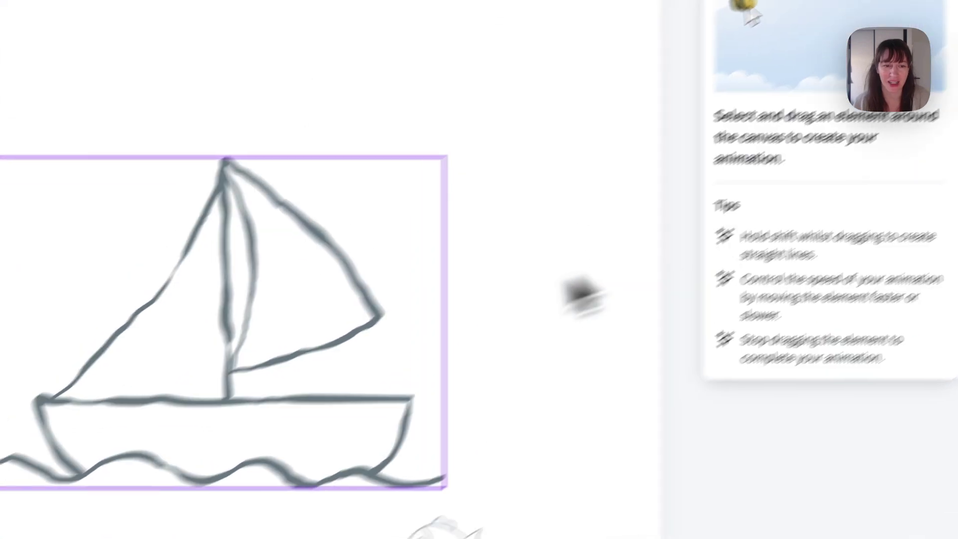
click(523, 335)
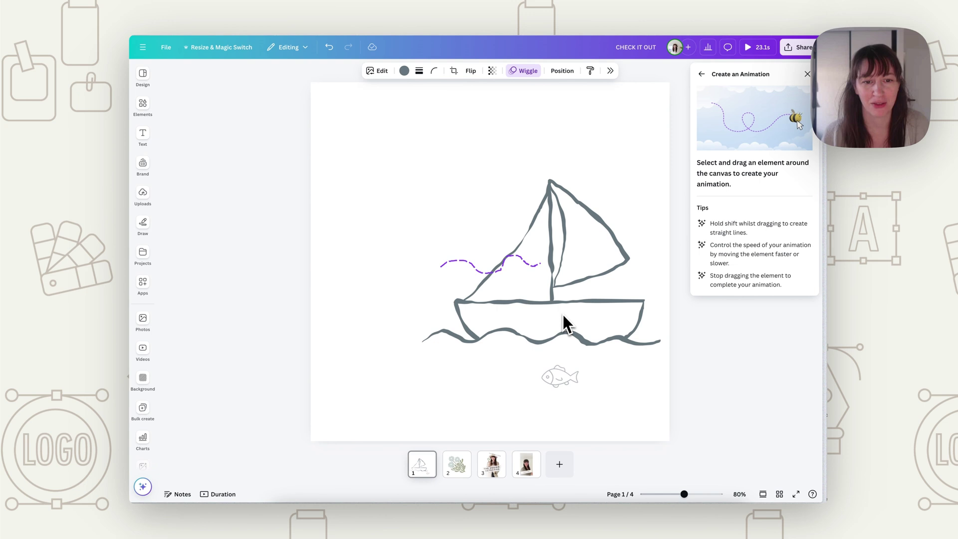
mouse_move(559, 317)
mouse_down()
mouse_move(528, 308)
mouse_move(520, 321)
mouse_move(473, 331)
mouse_up()
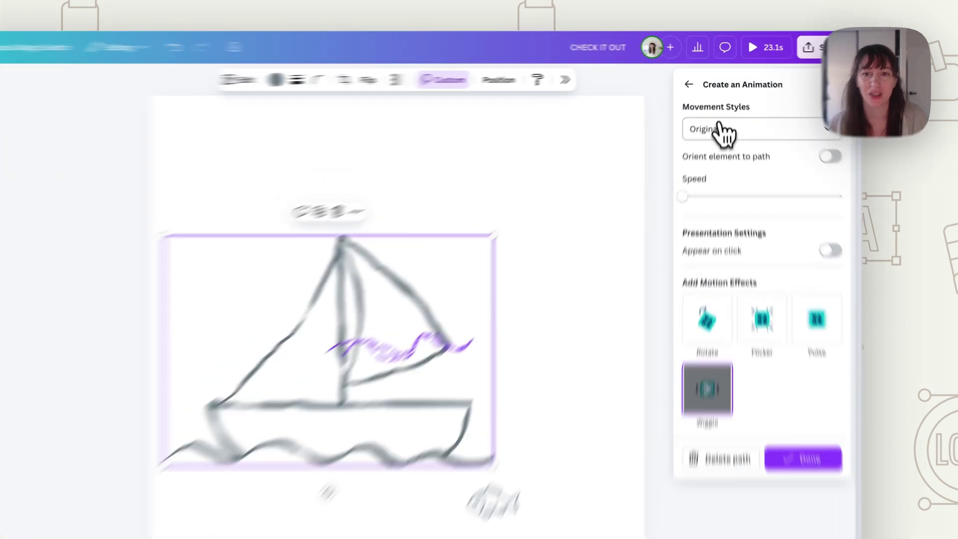
Set the boat's movement style to Smooth and drop Wiggle intensity near minimum
click(719, 127)
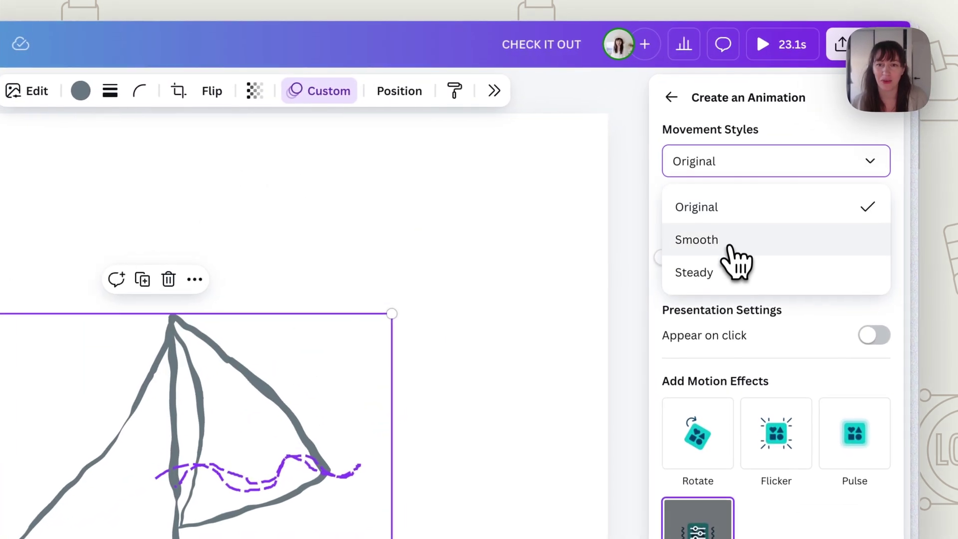
click(731, 184)
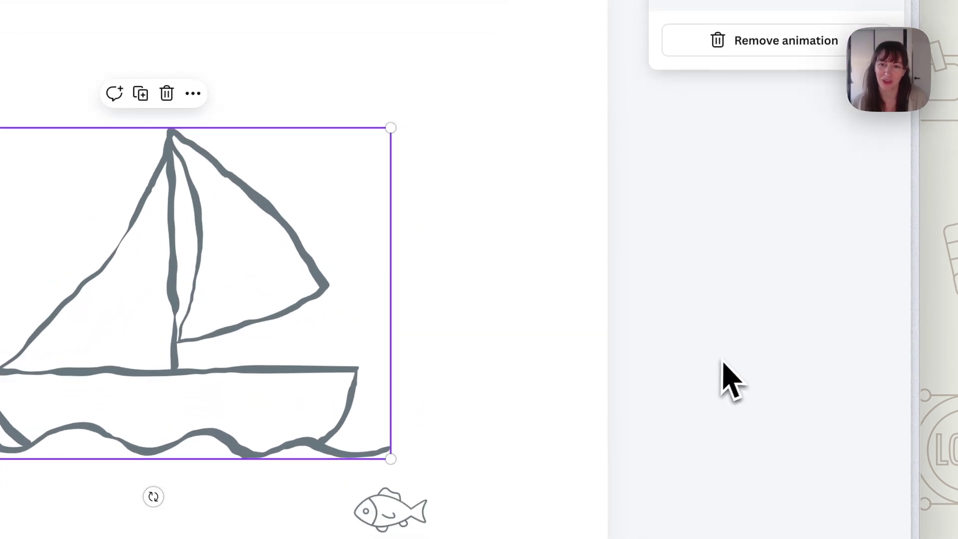
drag(770, 166, 676, 173)
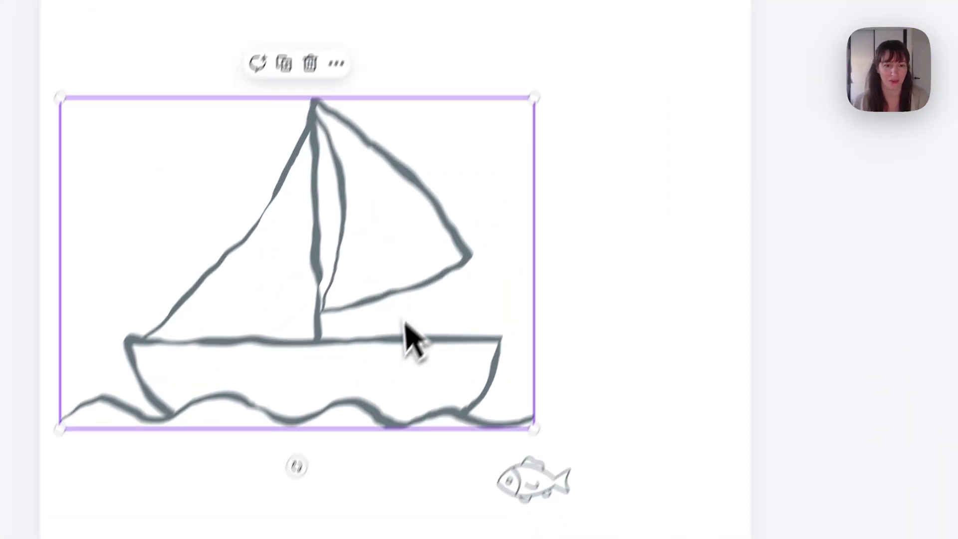
Preview Pulse and Rotate on the fish, then apply the Wiggle motion effect
click(518, 473)
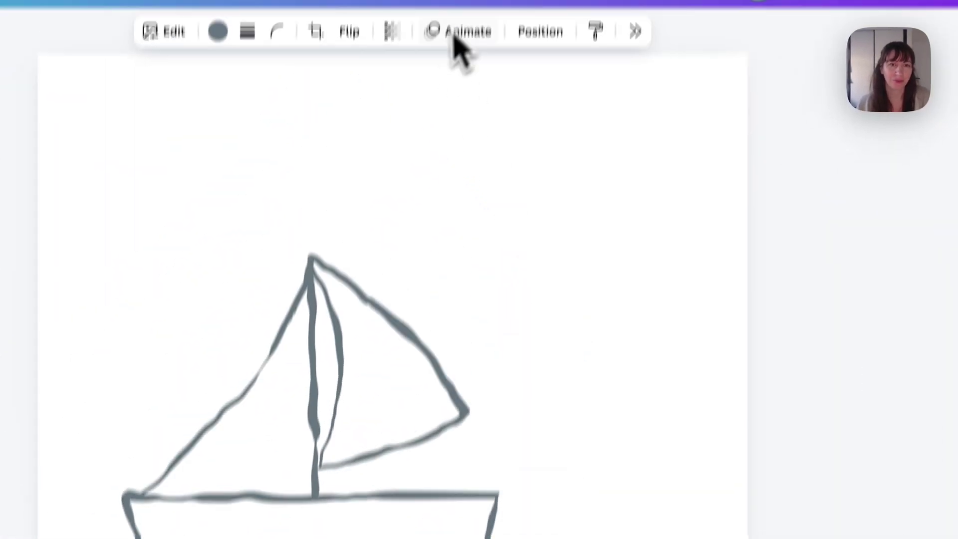
click(467, 33)
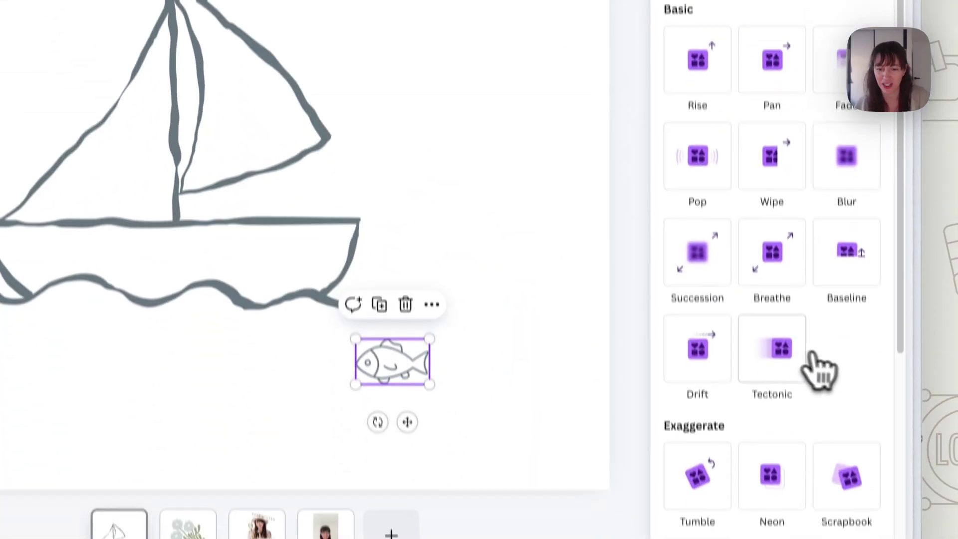
scroll(864, 339, down, 3)
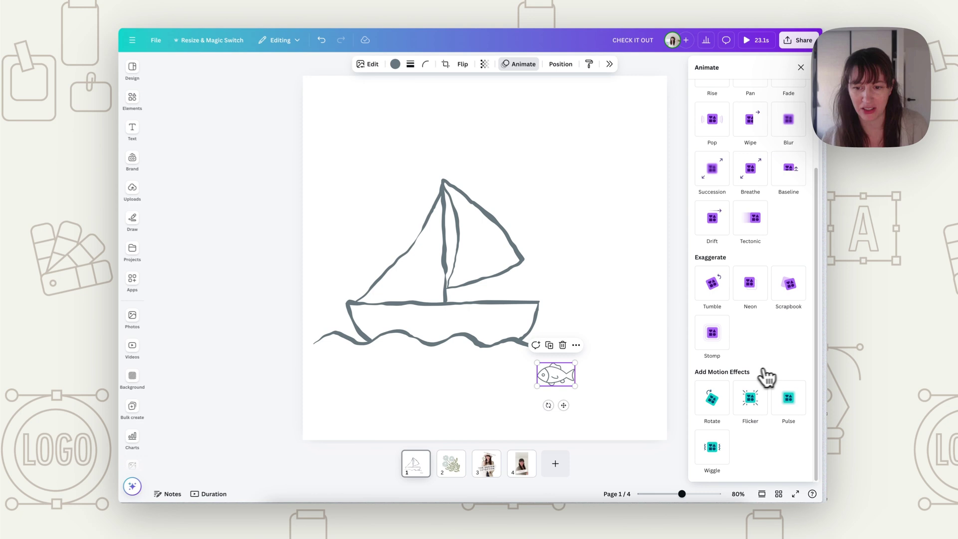
click(801, 392)
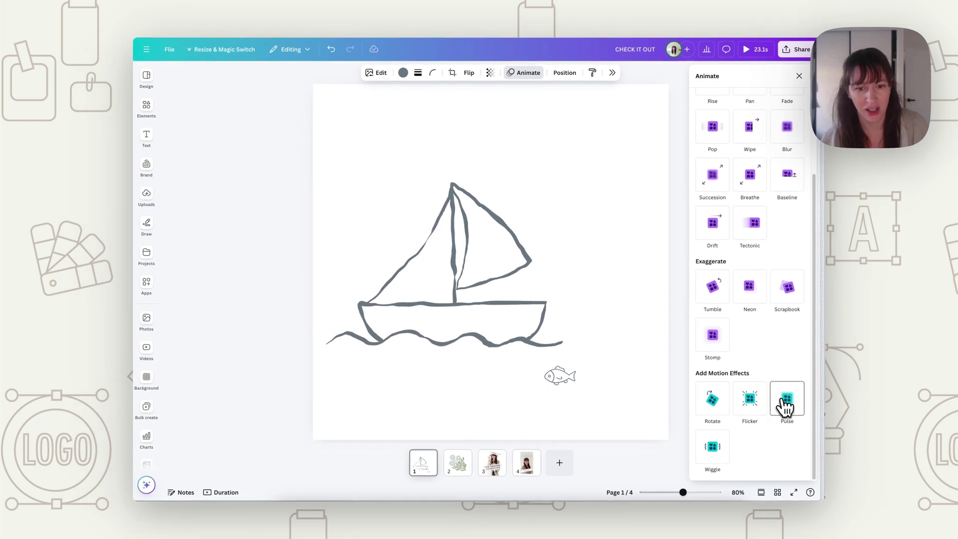
click(722, 405)
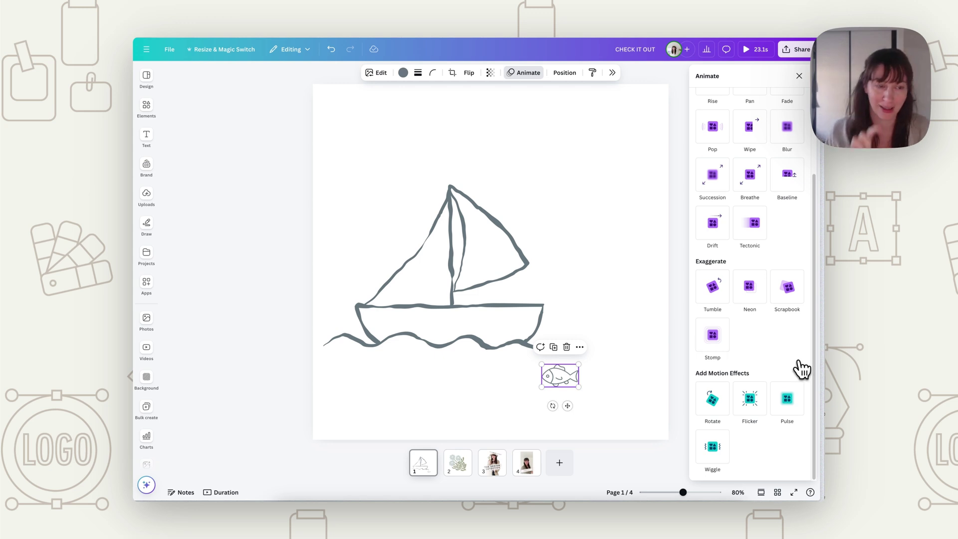
click(712, 449)
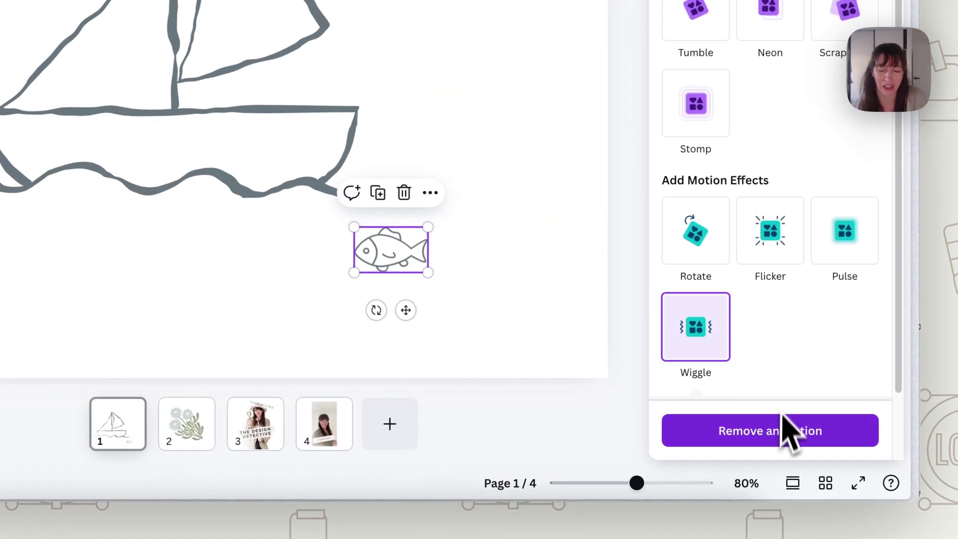
Shorten page 1's duration from 5.0s toward 3.0s with the Timing slider
click(564, 310)
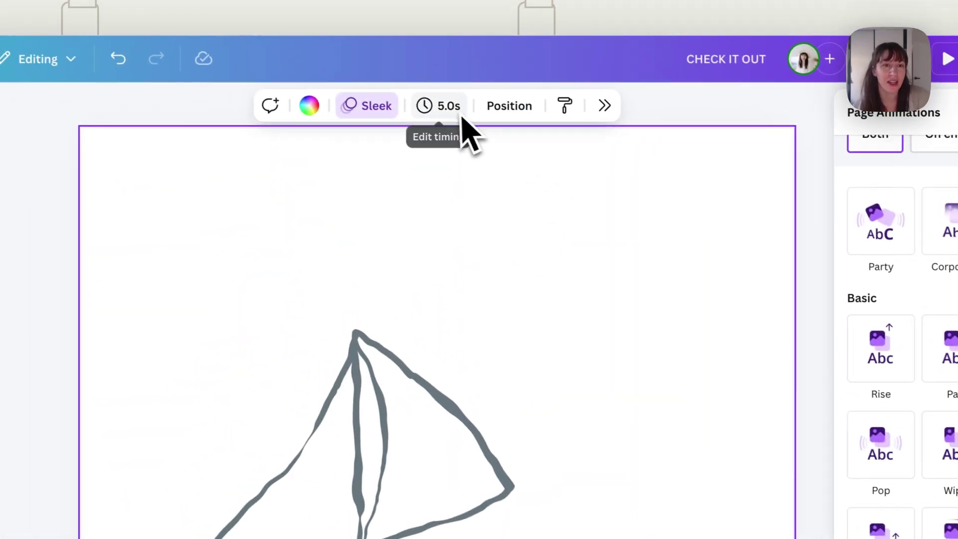
click(457, 109)
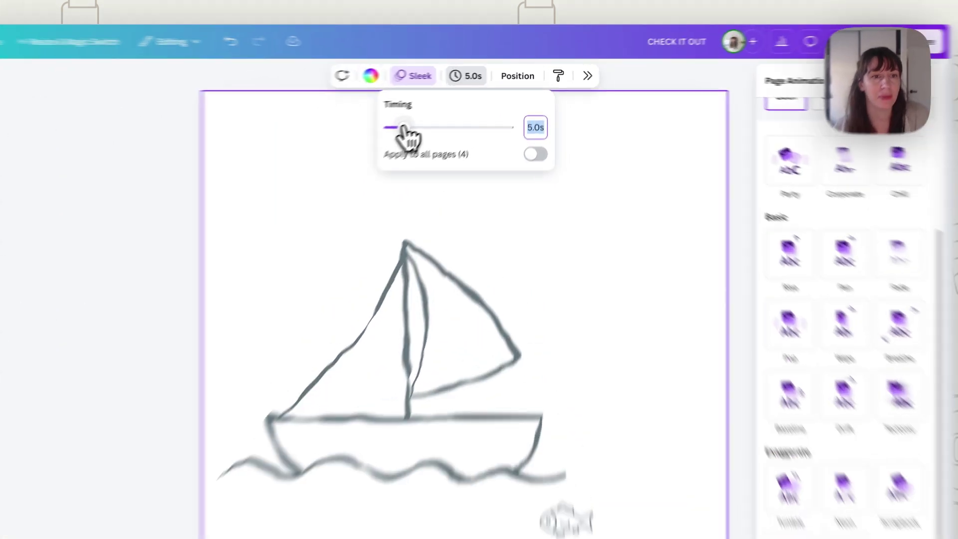
drag(449, 106, 443, 107)
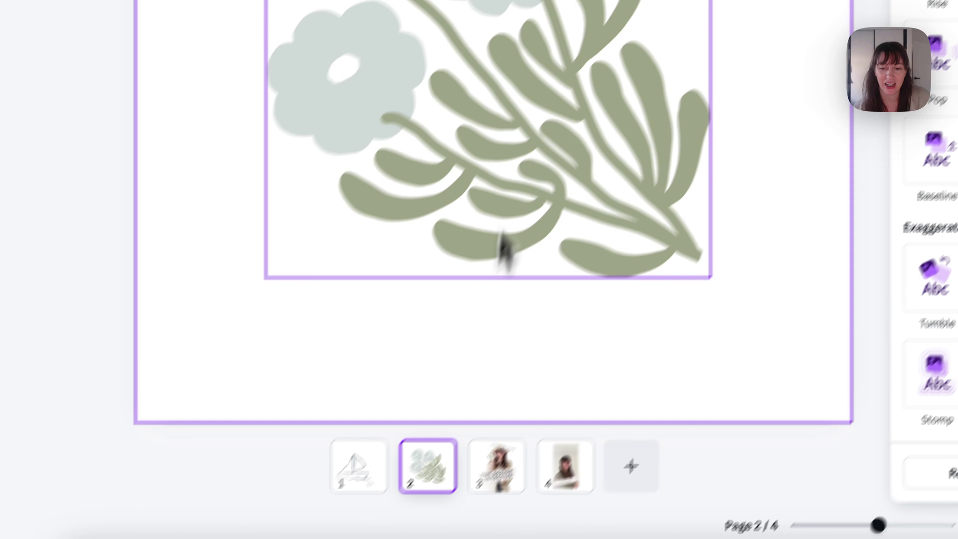
Apply the Wiggle motion effect to the page 2 flowers and replay its preview
click(502, 234)
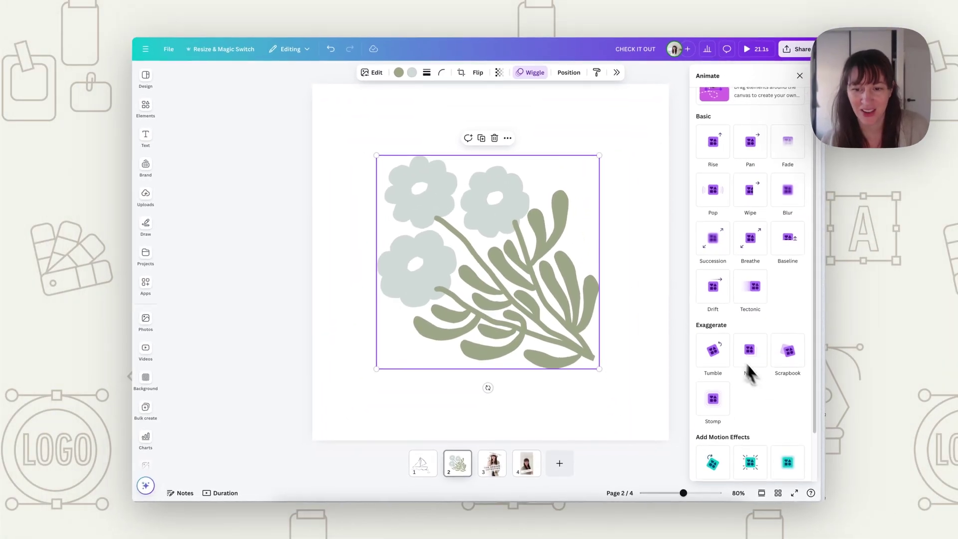
scroll(759, 384, down, 2)
click(713, 448)
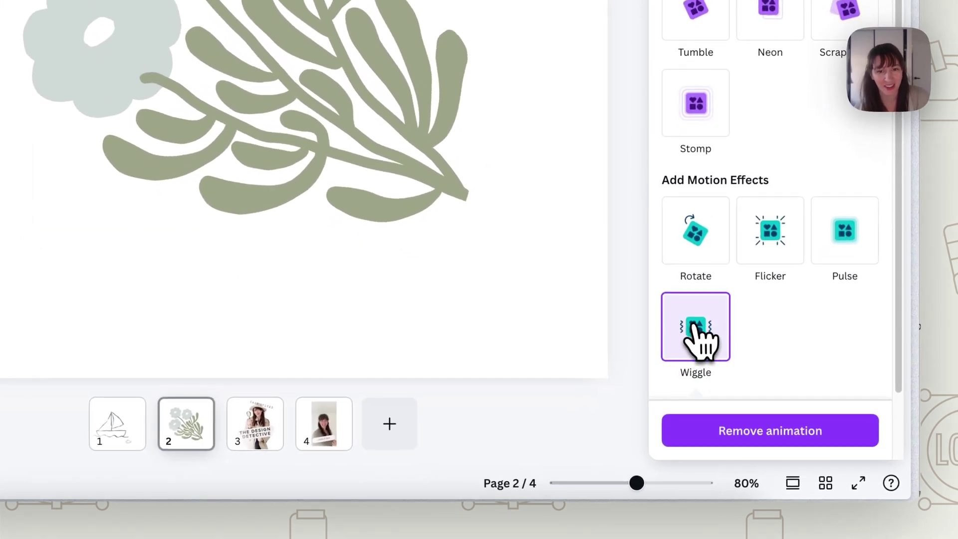
scroll(749, 362, down, 2)
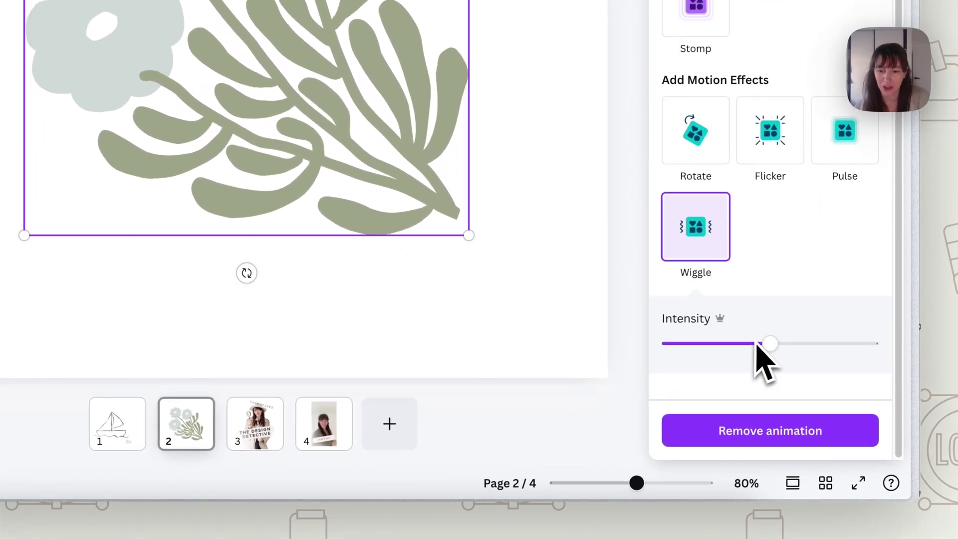
click(708, 344)
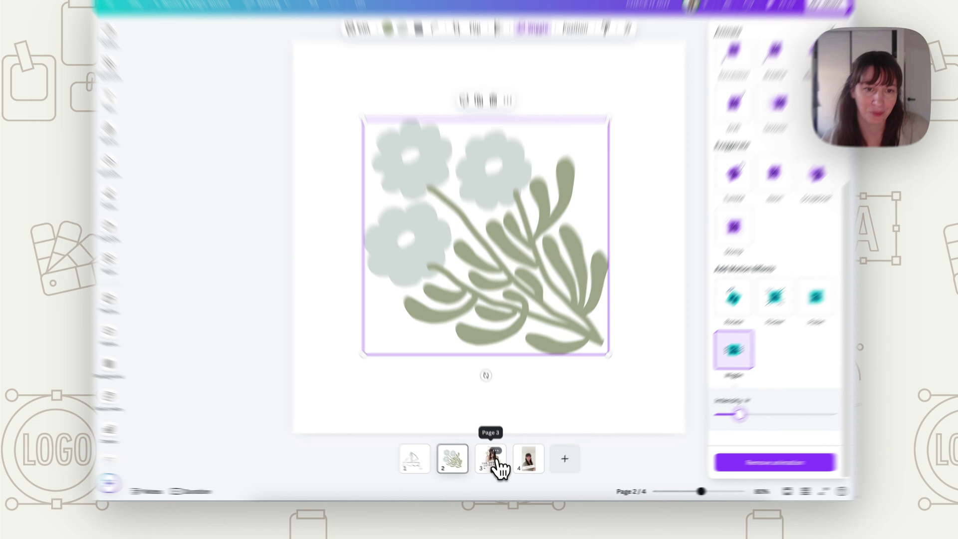
Select the whole flower page and check its 5.0s duration
click(494, 465)
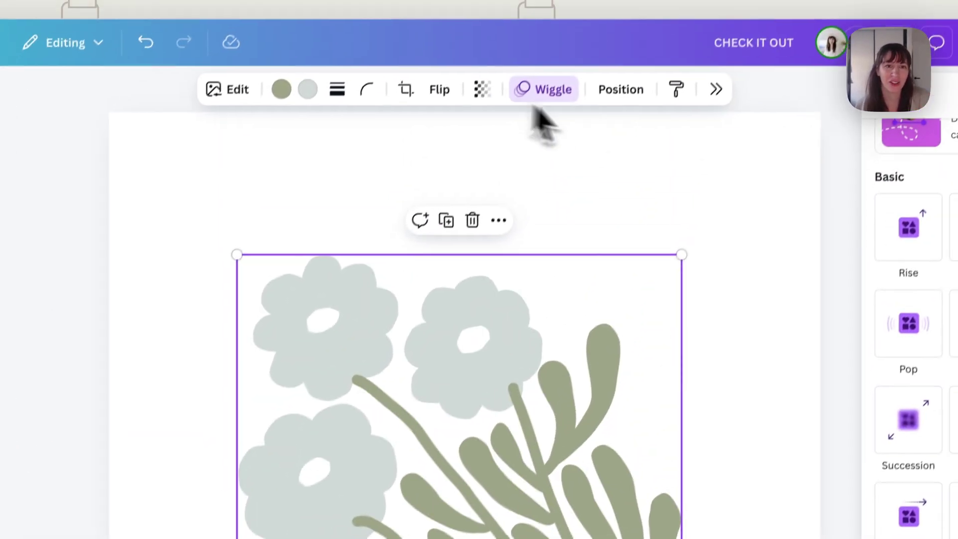
click(617, 254)
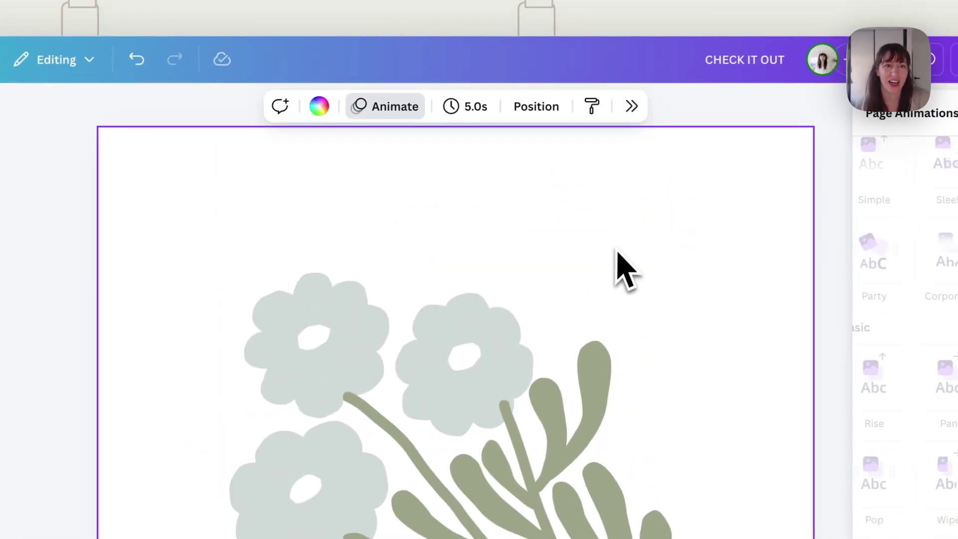
click(460, 115)
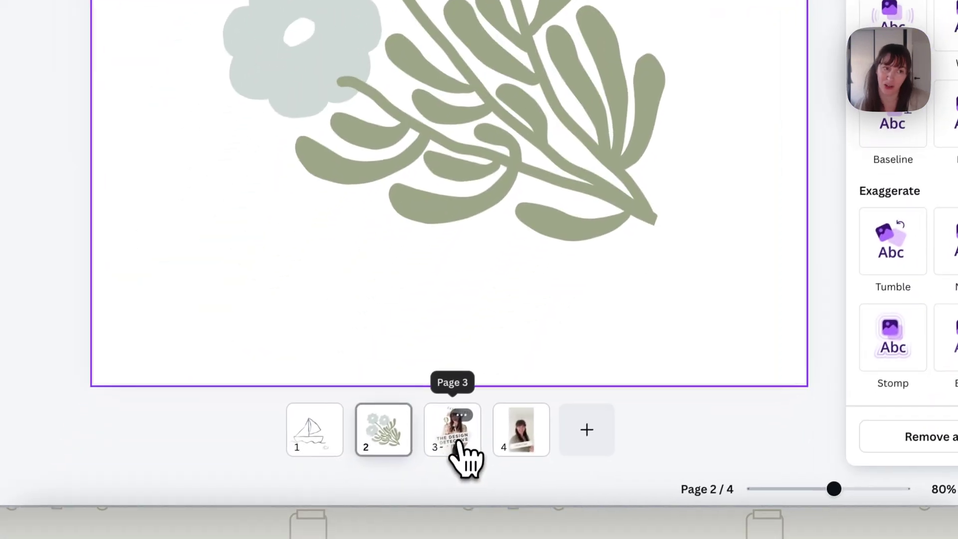
On page 3, make the woman's photo wiggle at near-minimum intensity
click(458, 440)
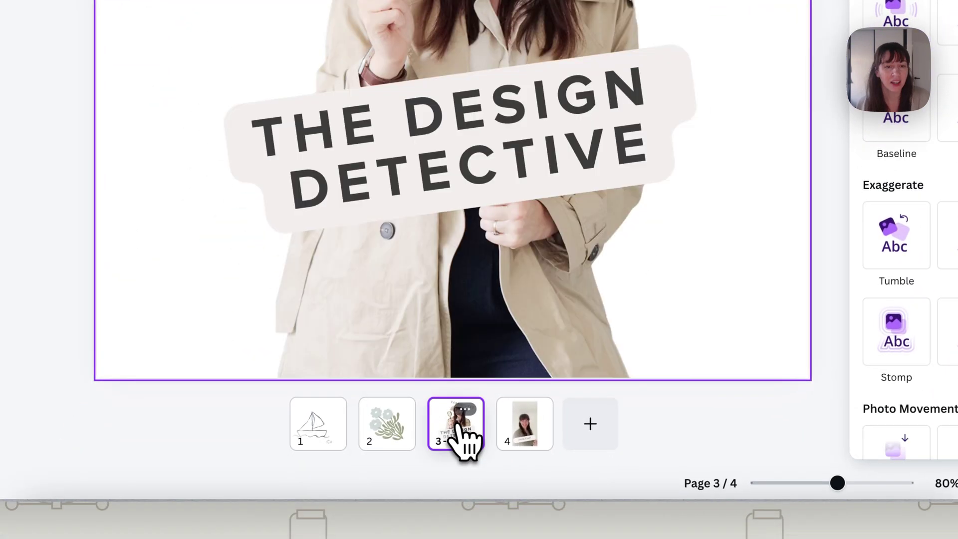
click(513, 302)
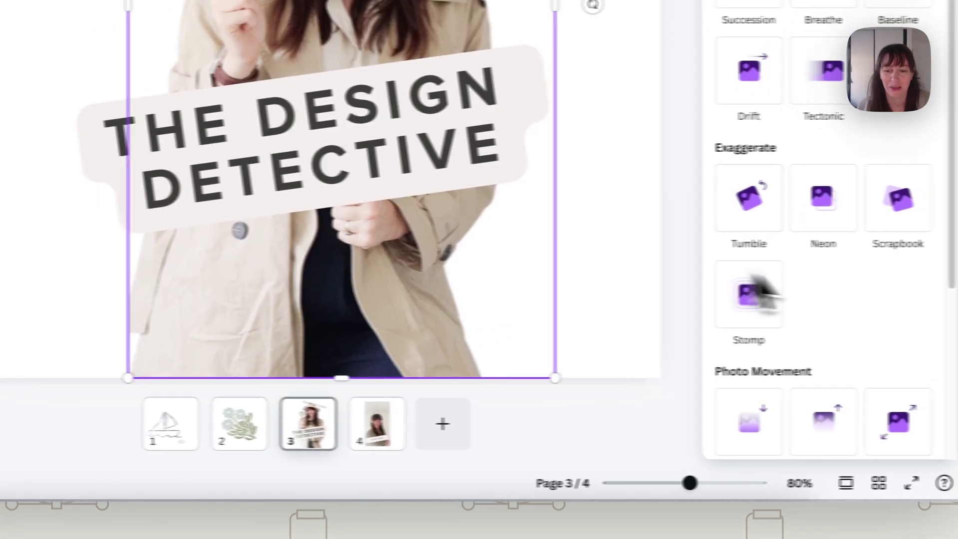
scroll(794, 300, down, 5)
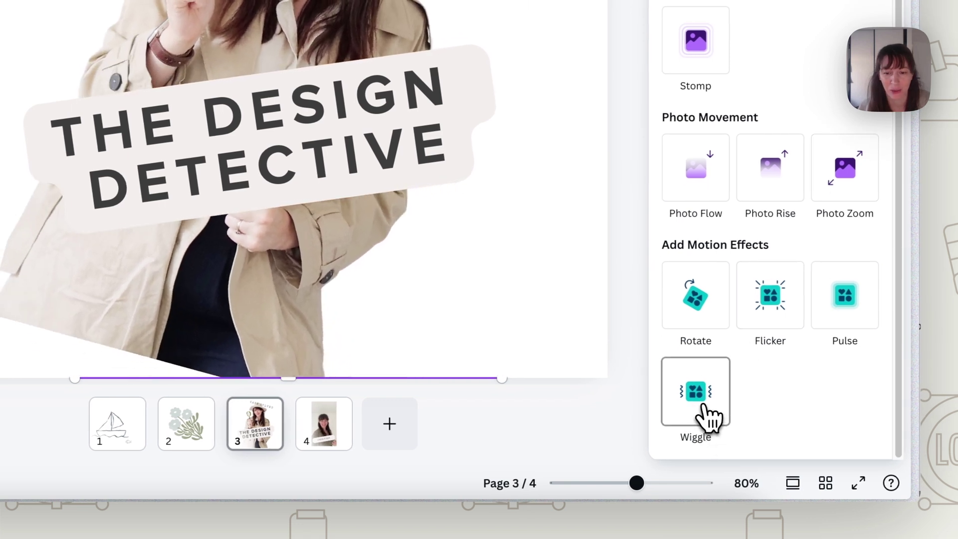
click(705, 414)
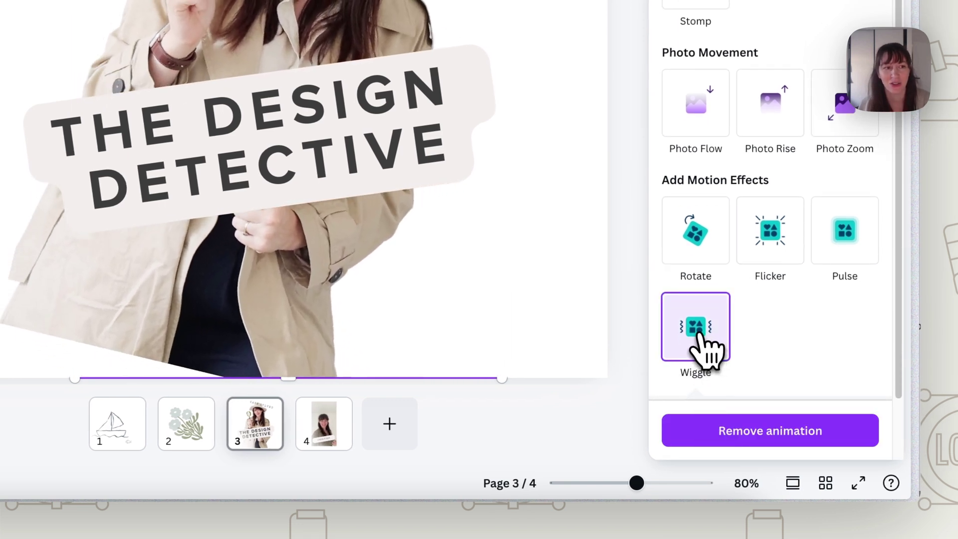
drag(699, 335, 677, 347)
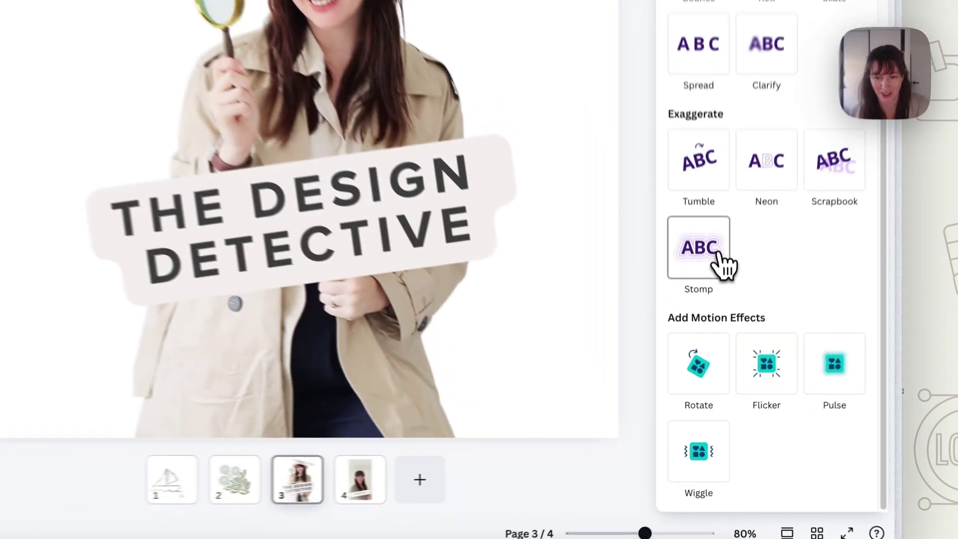
Apply the Stomp animation to CASE SOLVED and select THE DESIGN DETECTIVE title
click(726, 345)
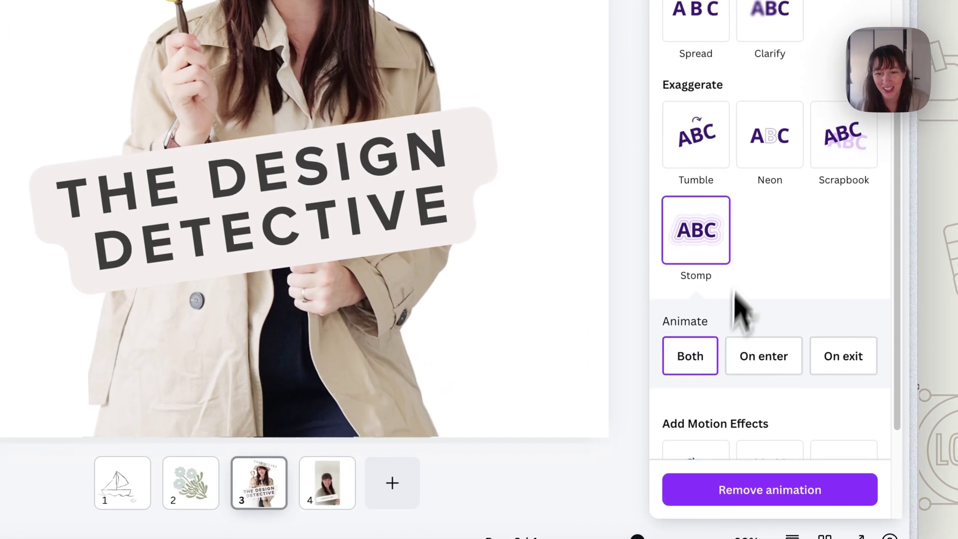
scroll(759, 430, down, 2)
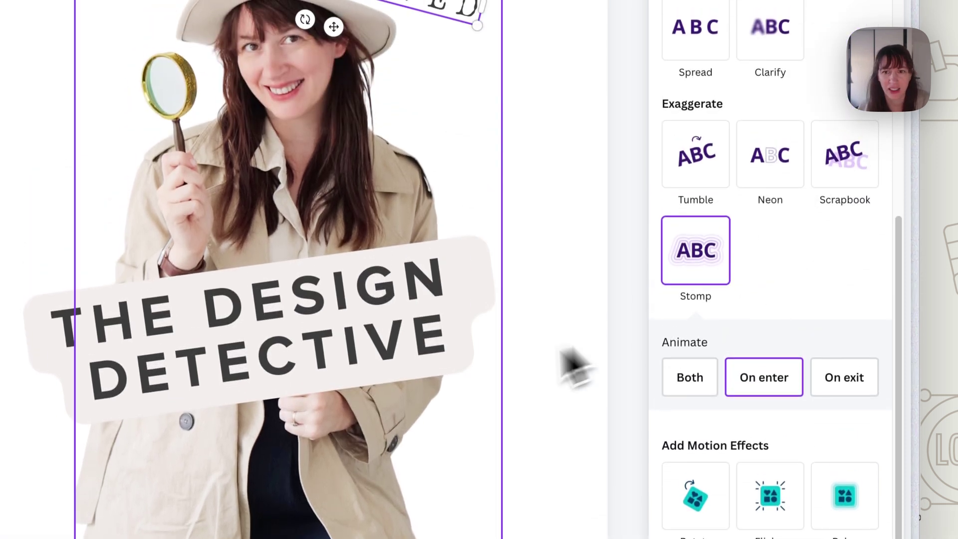
click(358, 220)
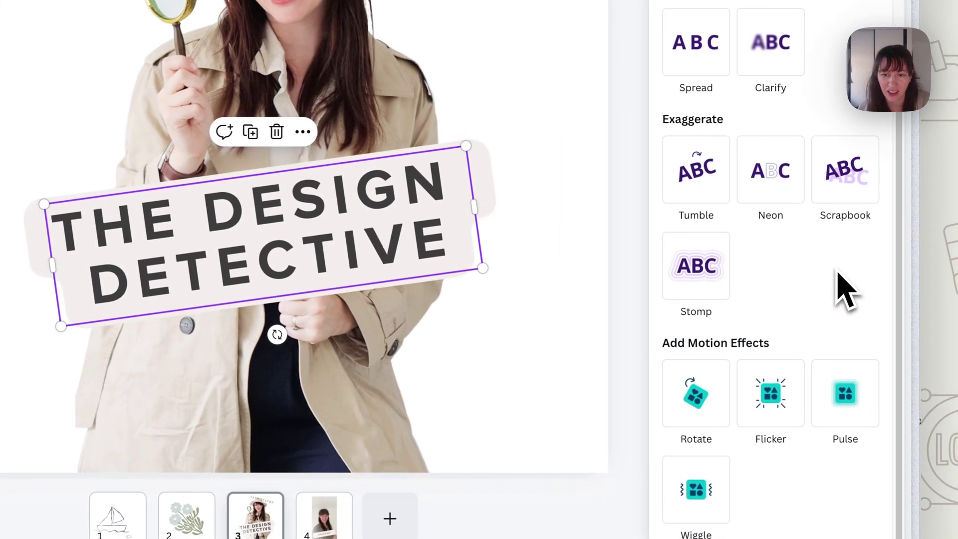
scroll(847, 289, up, 6)
Give the title a Typewriter animation on enter at near-maximum speed
click(699, 187)
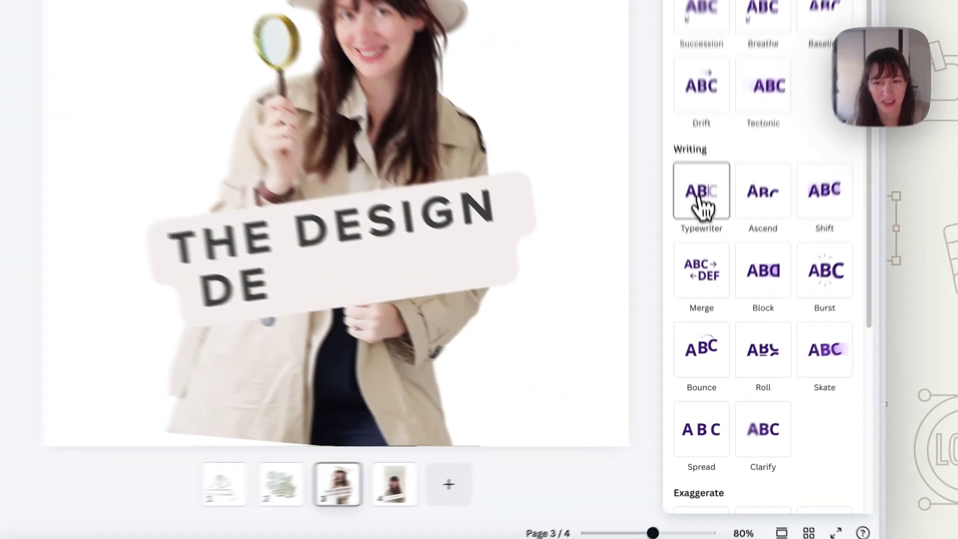
click(713, 292)
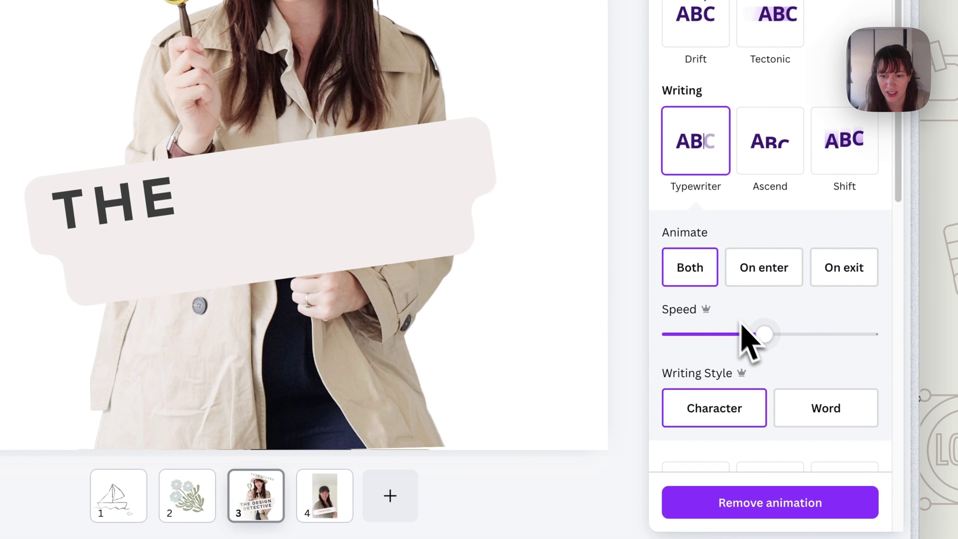
click(763, 268)
drag(764, 335, 812, 342)
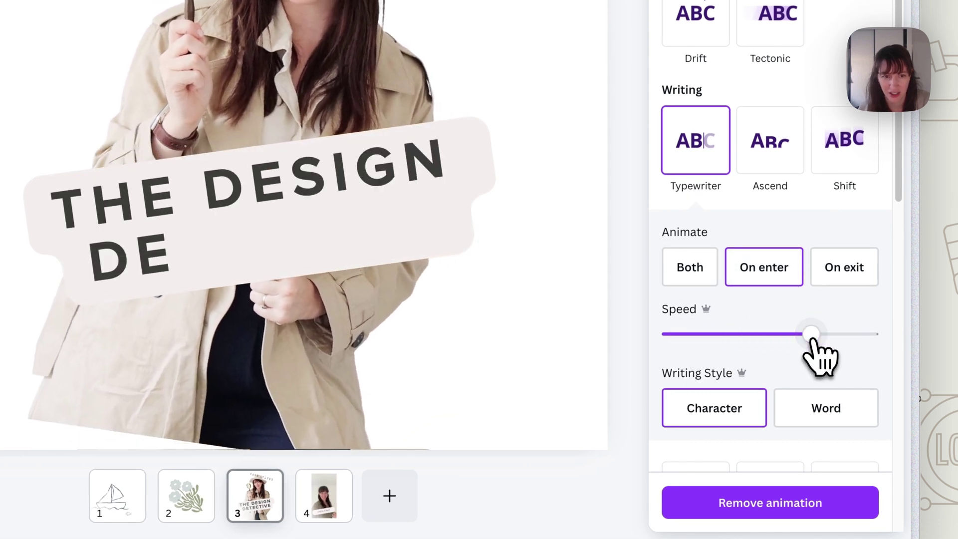
drag(812, 340, 852, 335)
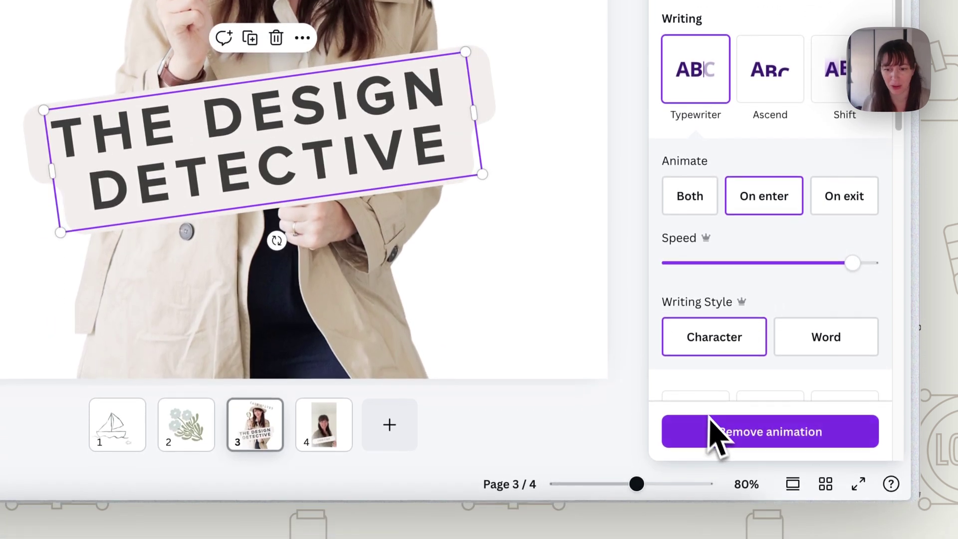
Move the CASE SOLVED text up and to the right
click(508, 317)
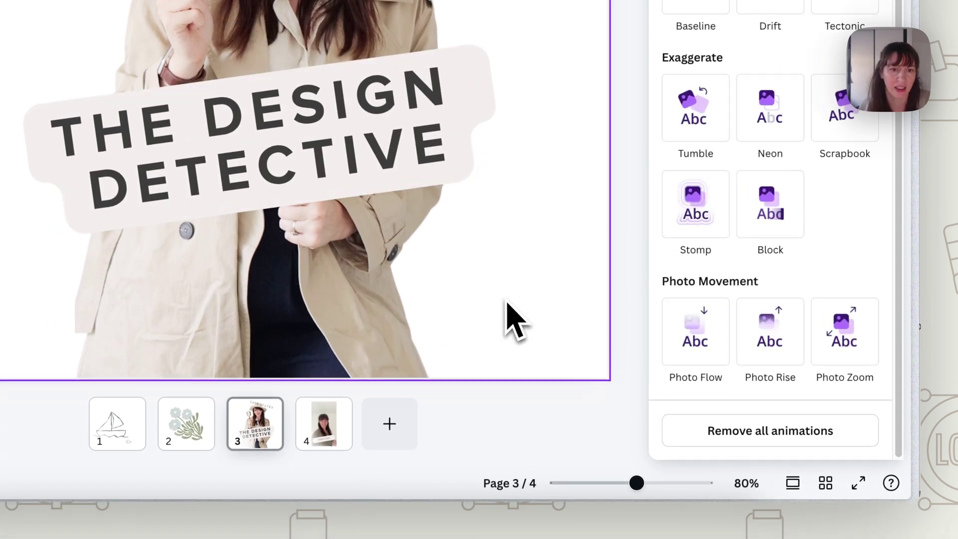
click(454, 145)
drag(456, 144, 475, 119)
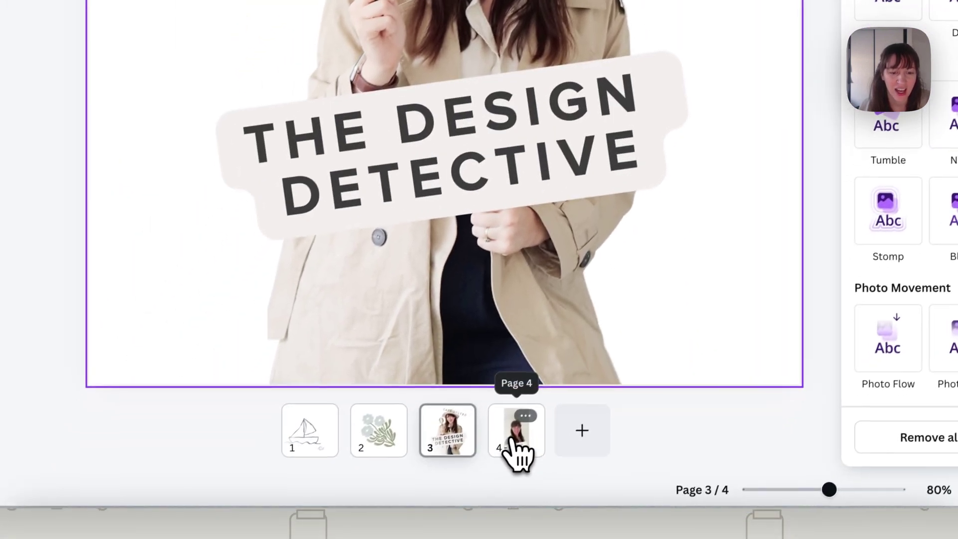
Use BG Remover on the selfie video clip on page 4
click(518, 449)
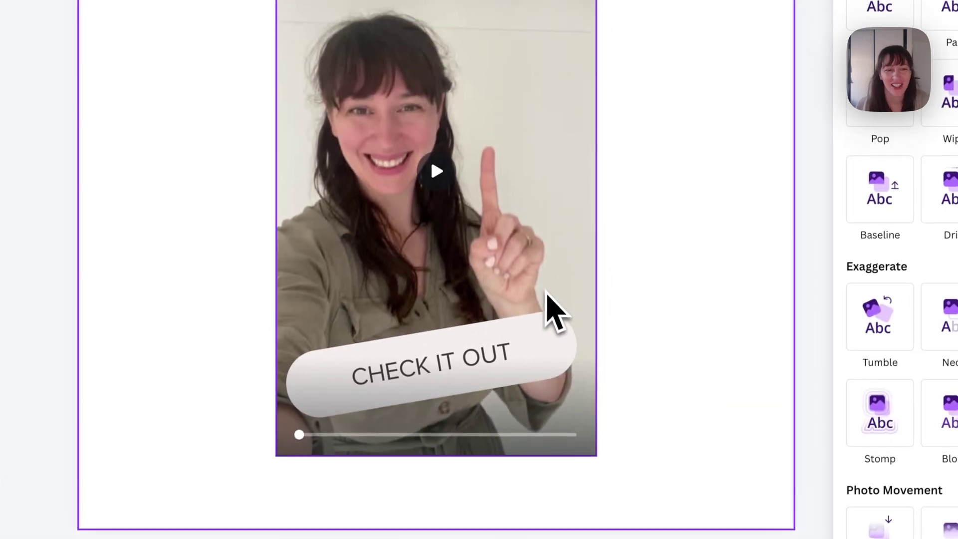
click(560, 105)
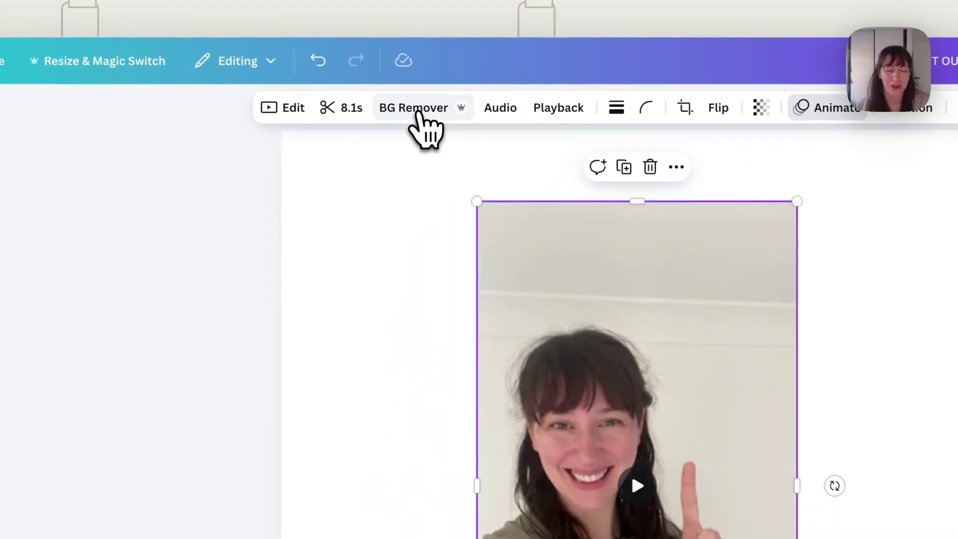
click(418, 114)
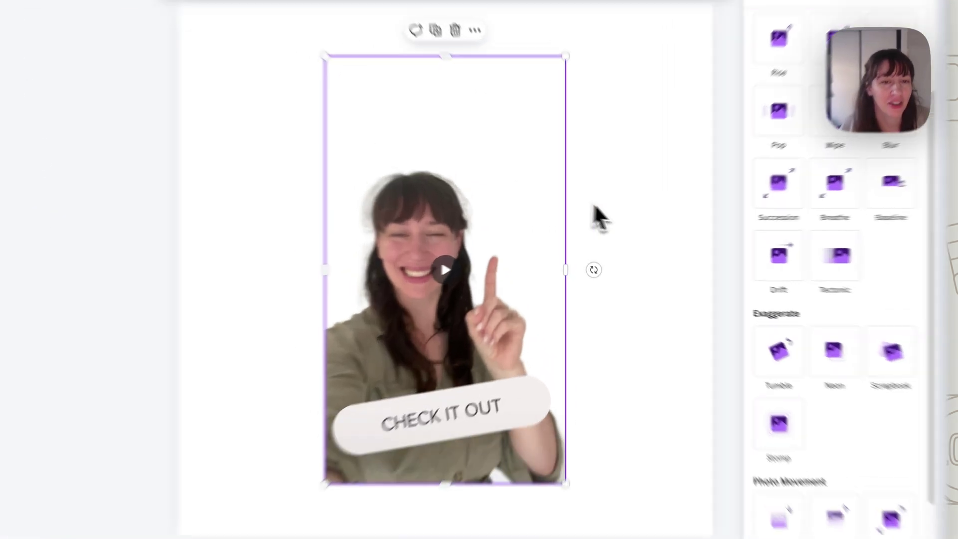
Play the video, then give the CHECK IT OUT label a low-intensity Wiggle
click(599, 227)
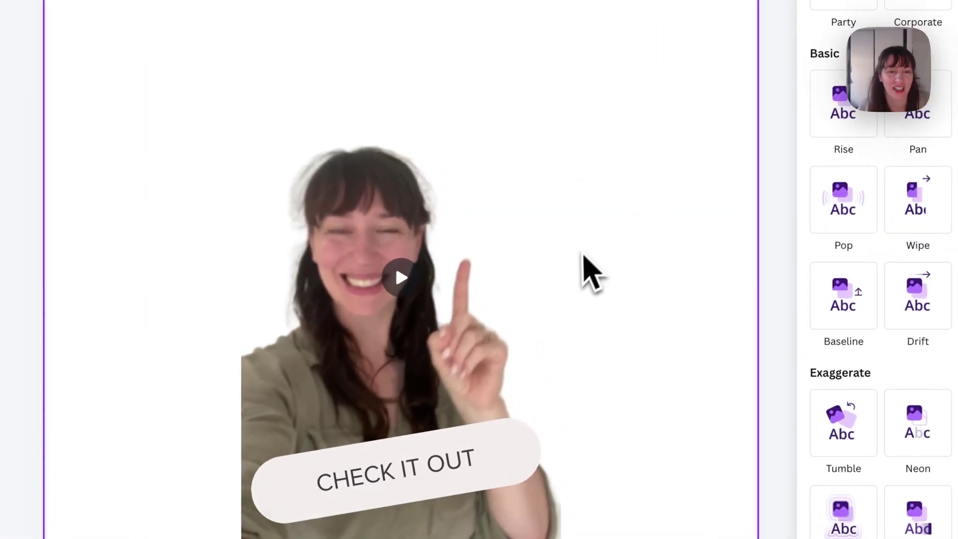
click(390, 293)
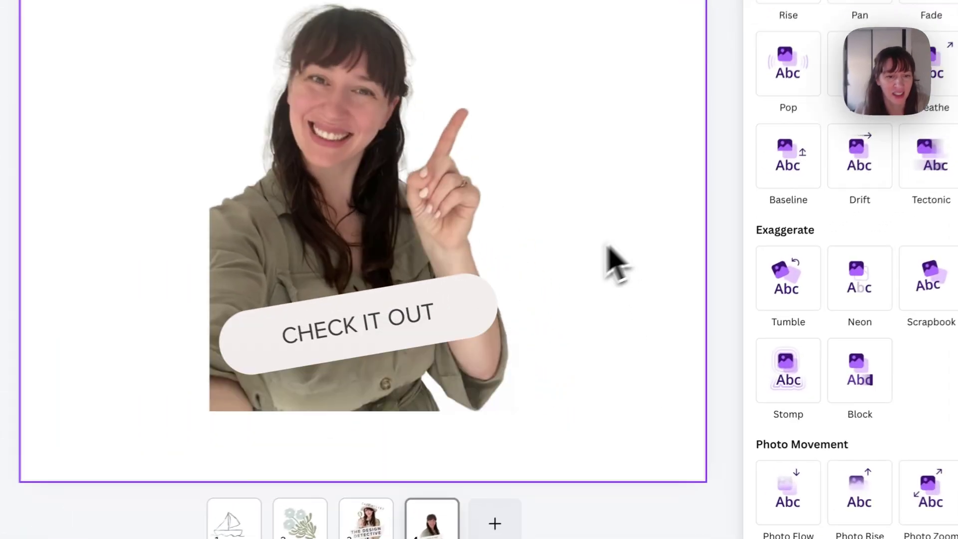
click(375, 344)
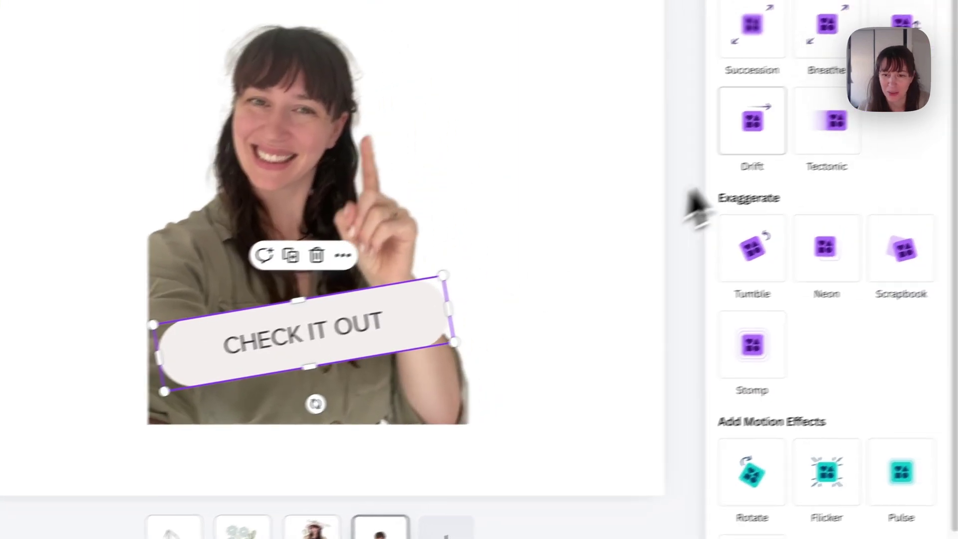
scroll(743, 315, down, 2)
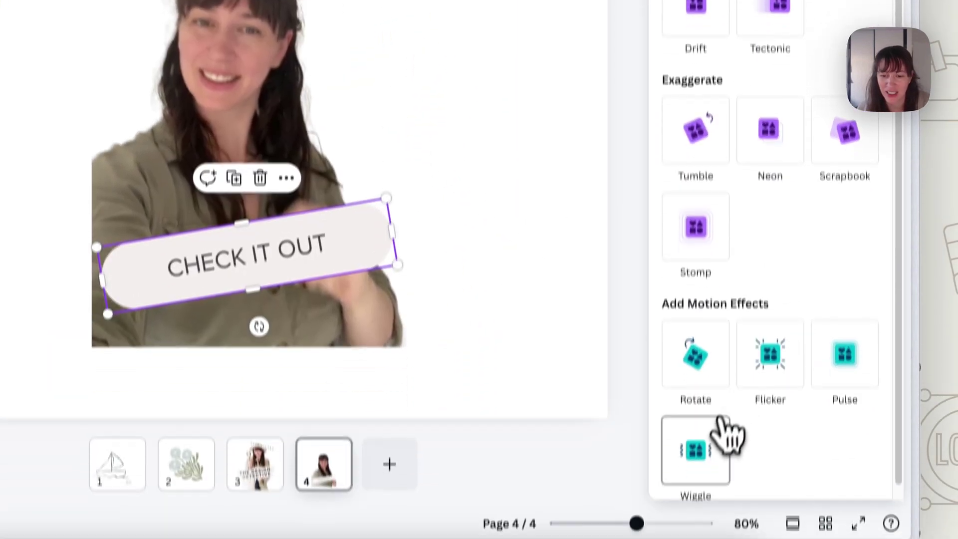
click(719, 516)
click(702, 344)
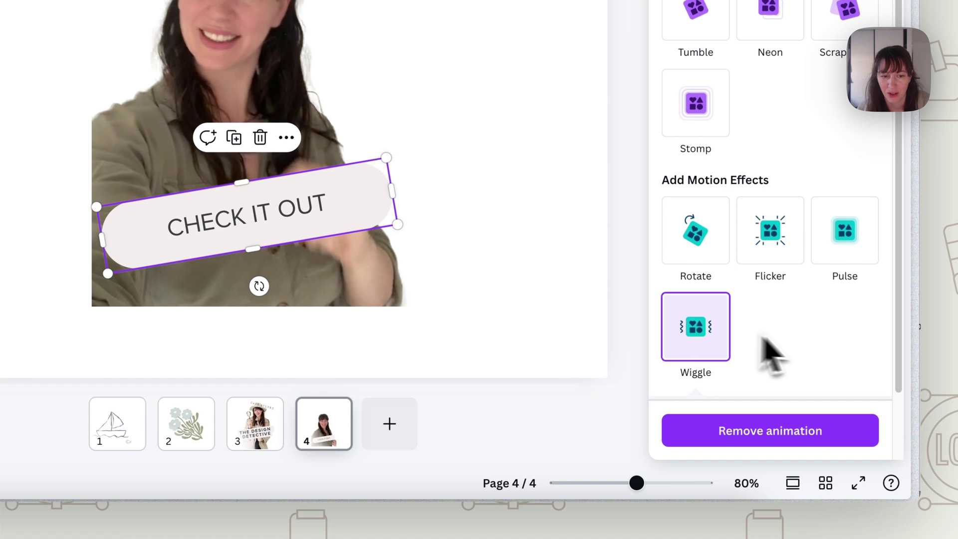
scroll(818, 354, down, 1)
drag(691, 349, 684, 350)
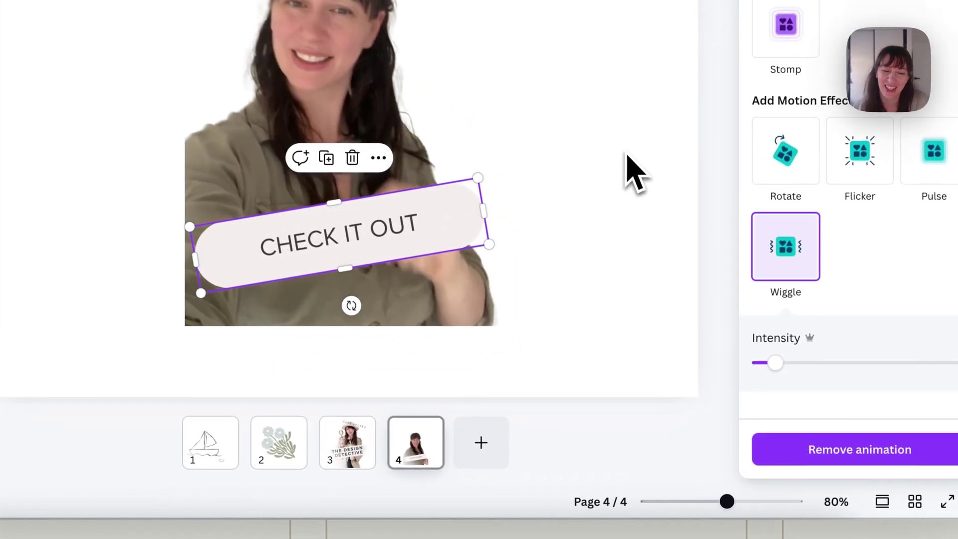
click(628, 157)
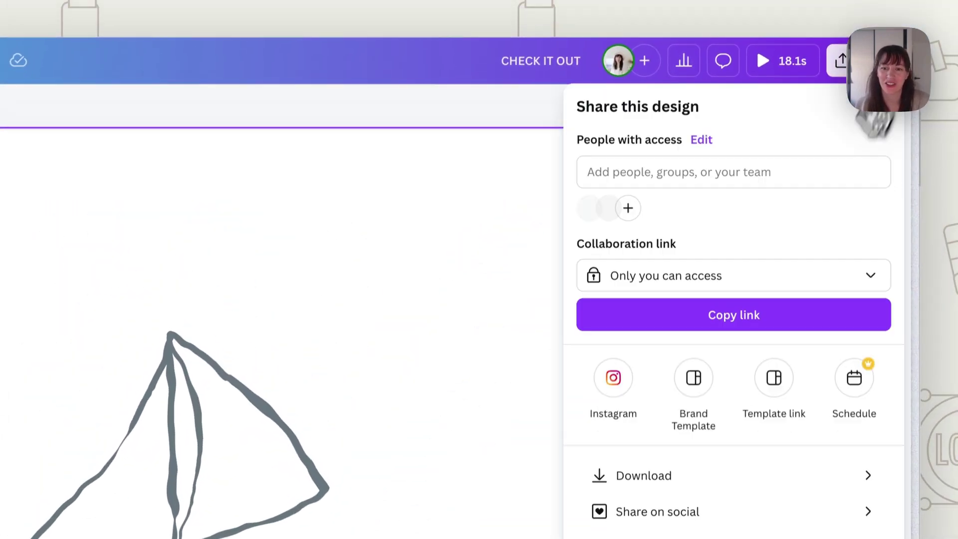
Download all 4 pages as a GIF with a transparent background
click(684, 475)
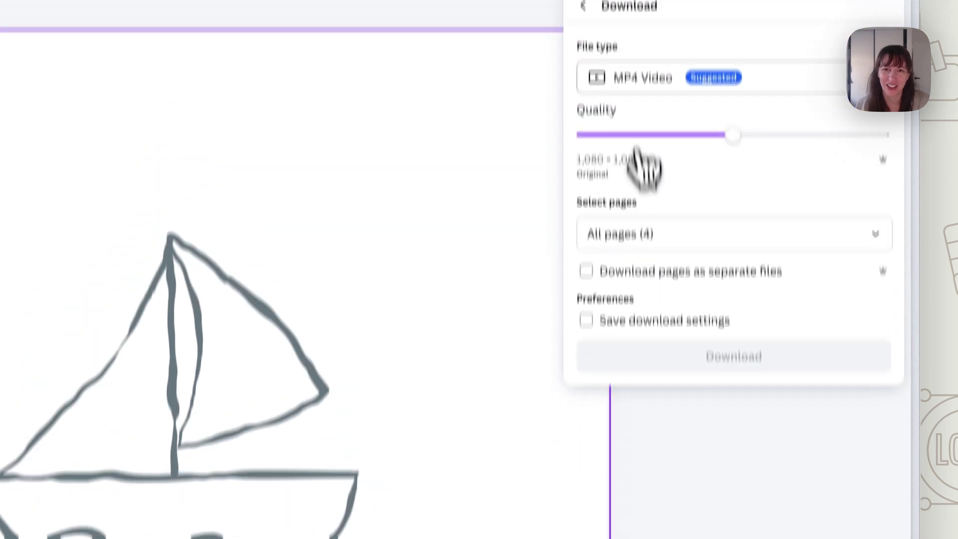
click(637, 150)
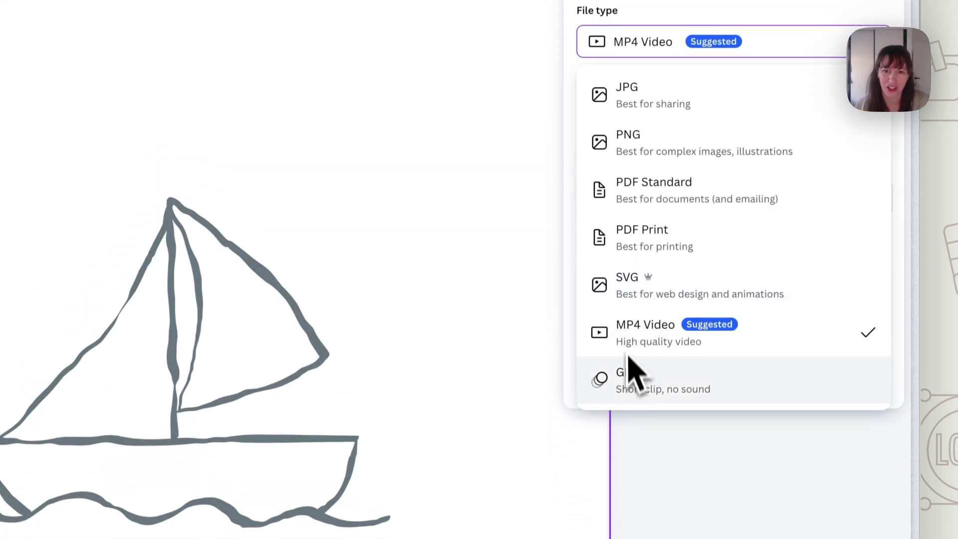
click(649, 458)
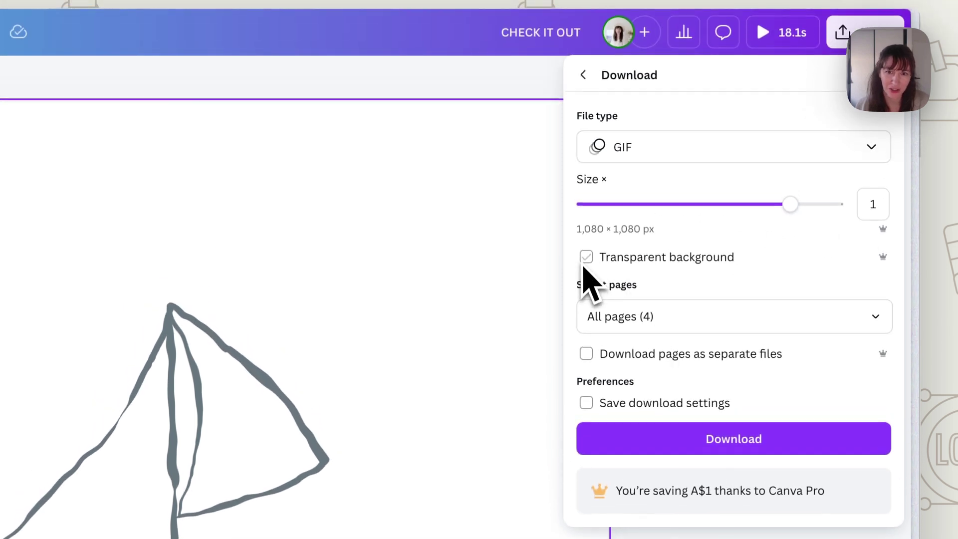
click(587, 257)
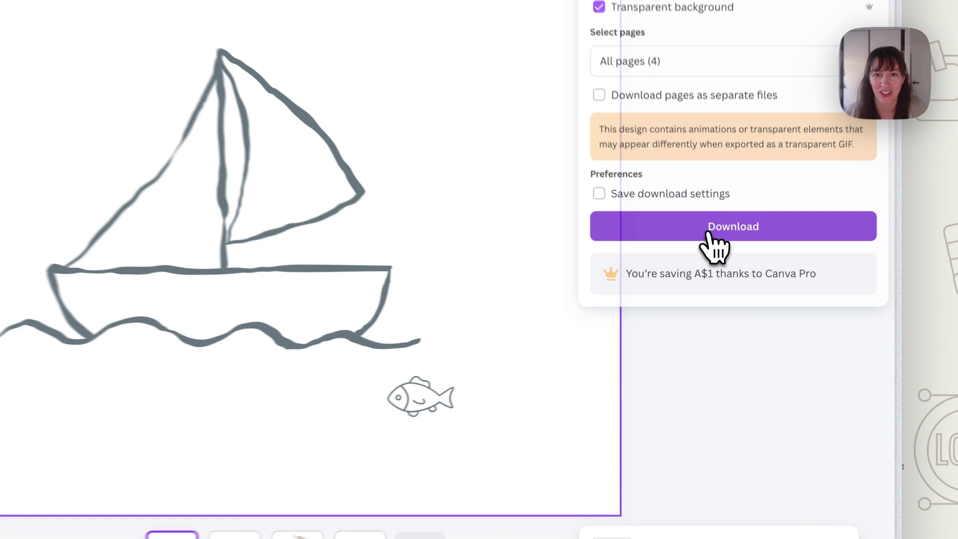
click(720, 285)
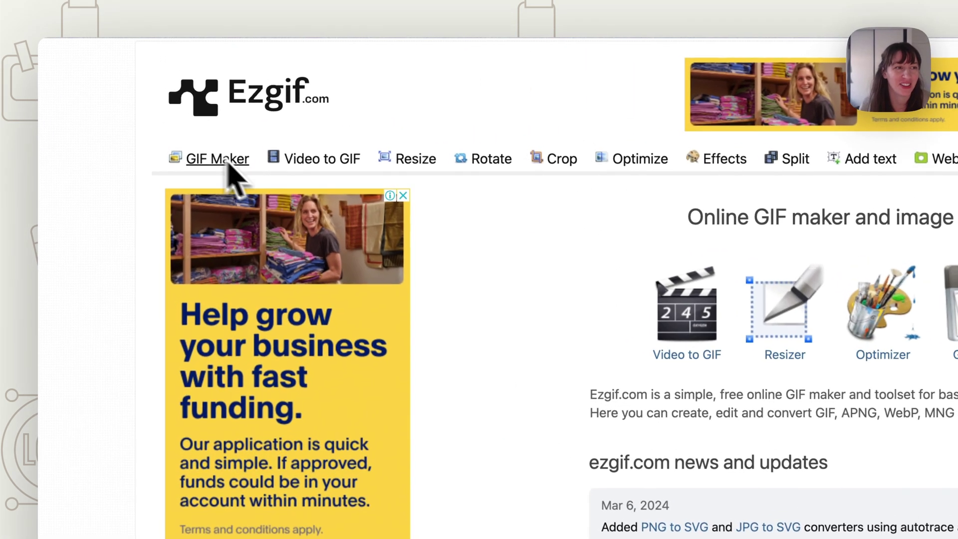
Upload CHECK IT OUT (5).gif to Ezgif's GIF Maker
click(214, 97)
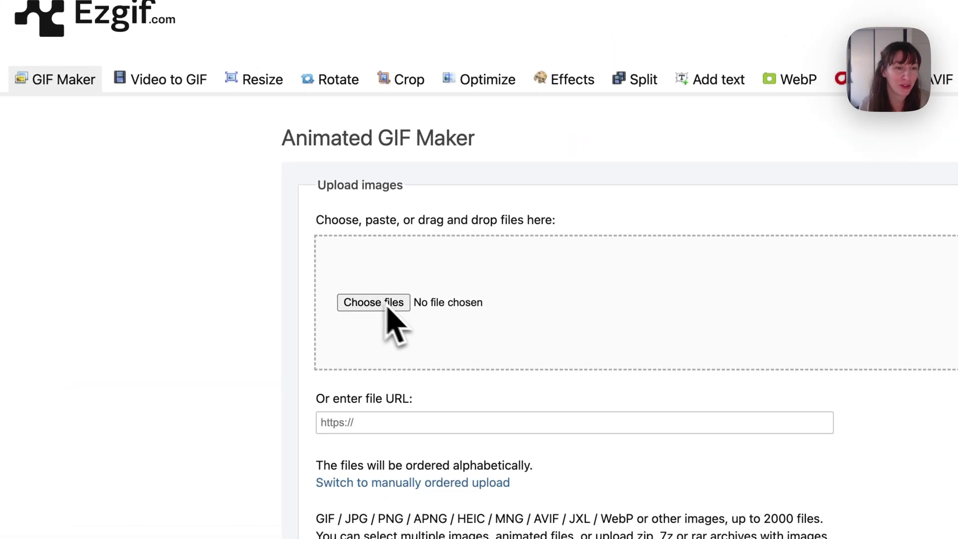
click(388, 305)
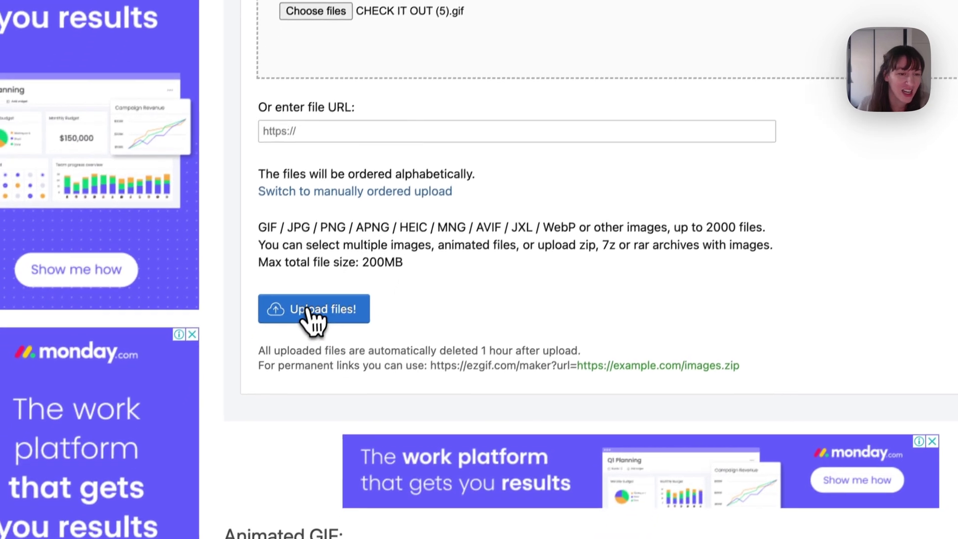
click(299, 359)
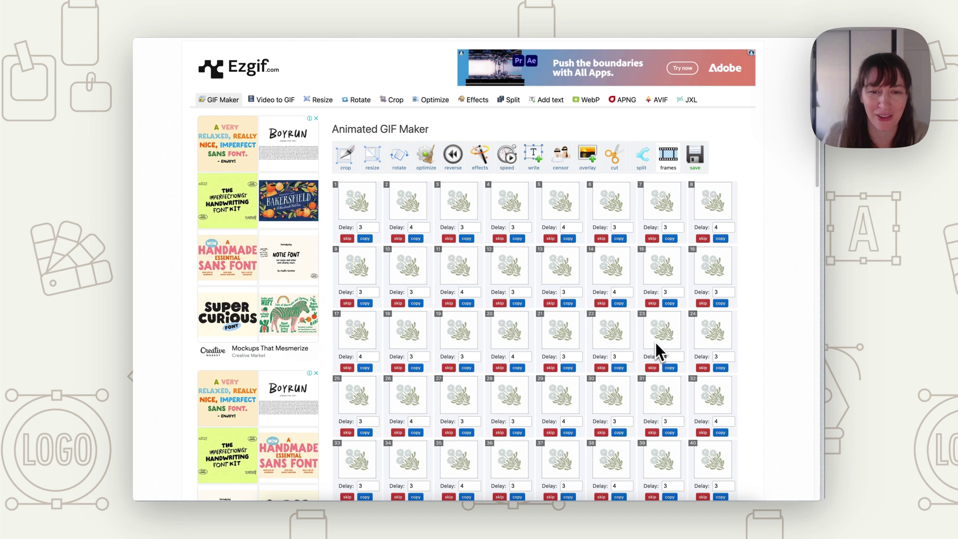
Build the 60 frames into a 1080×1080, 3.68MiB animated flower GIF
scroll(661, 349, down, 12)
scroll(661, 349, up, 5)
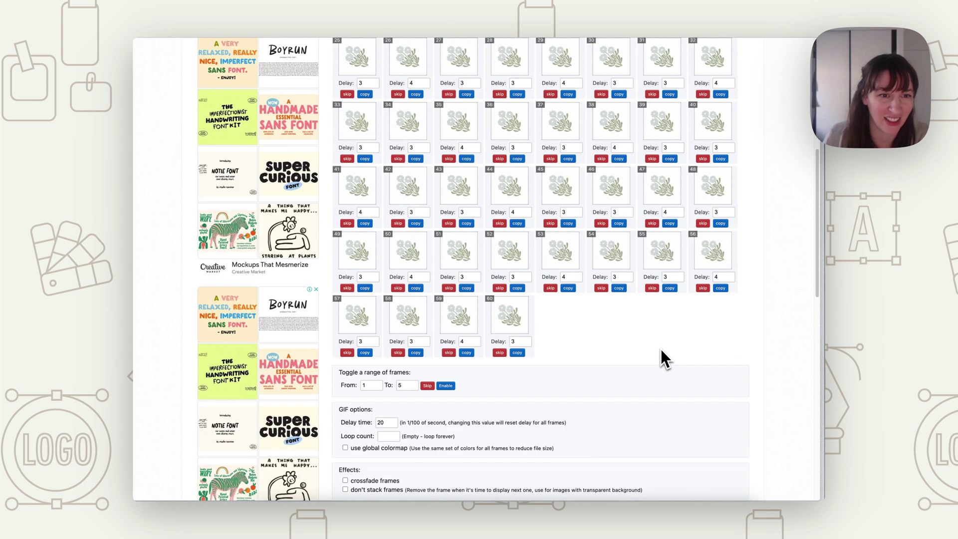
scroll(661, 349, down, 1)
scroll(660, 349, down, 1)
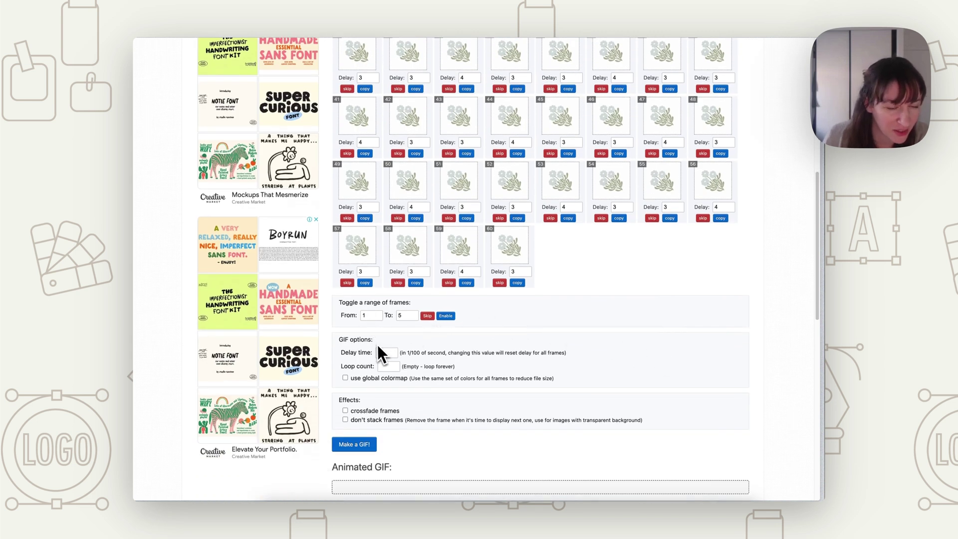
scroll(383, 380, down, 3)
click(354, 323)
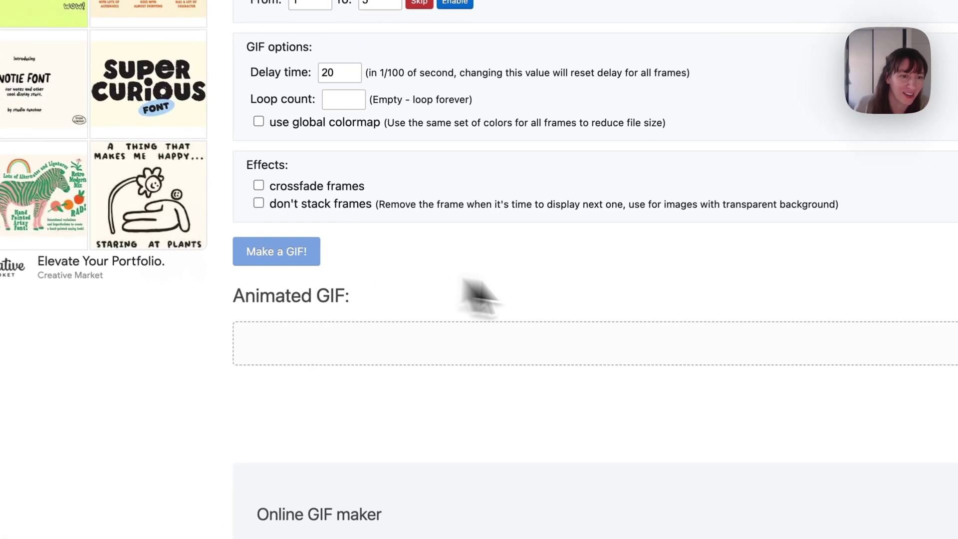
scroll(484, 310, down, 6)
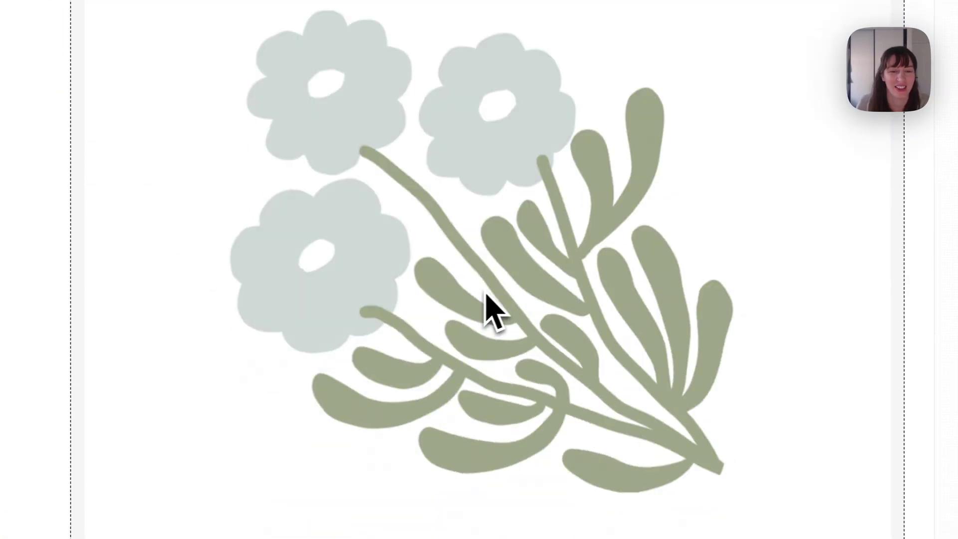
scroll(576, 280, down, 5)
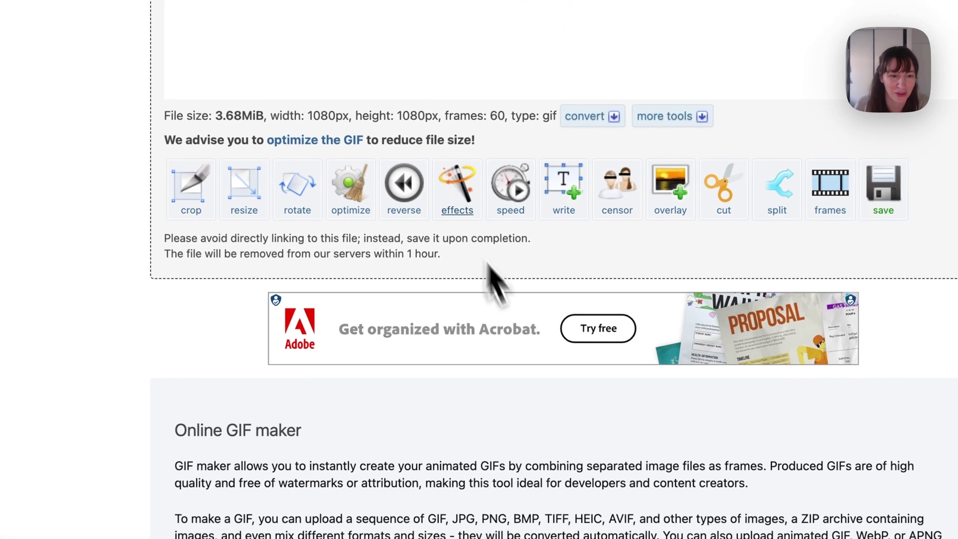
Apply the Effects option that replaces white with transparency on the flower GIF
click(457, 198)
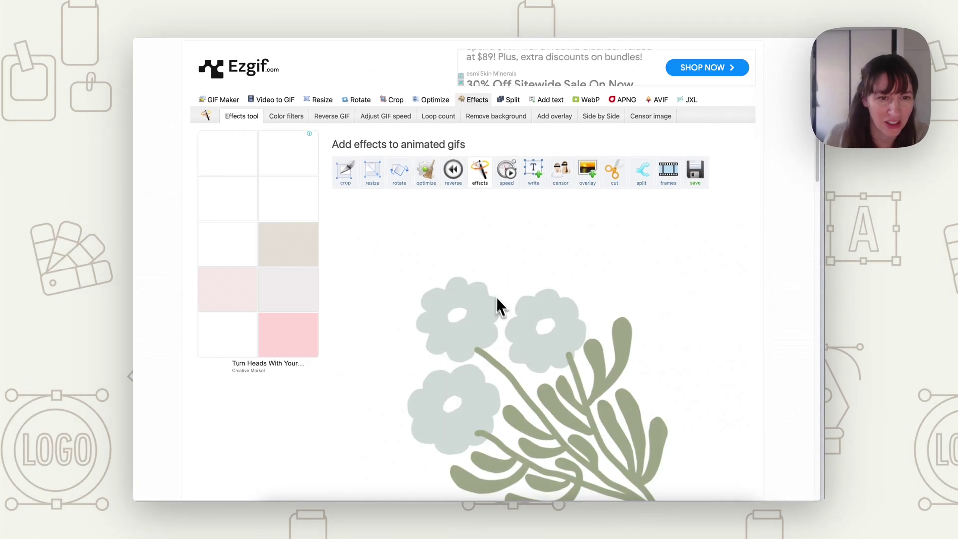
scroll(508, 315, down, 10)
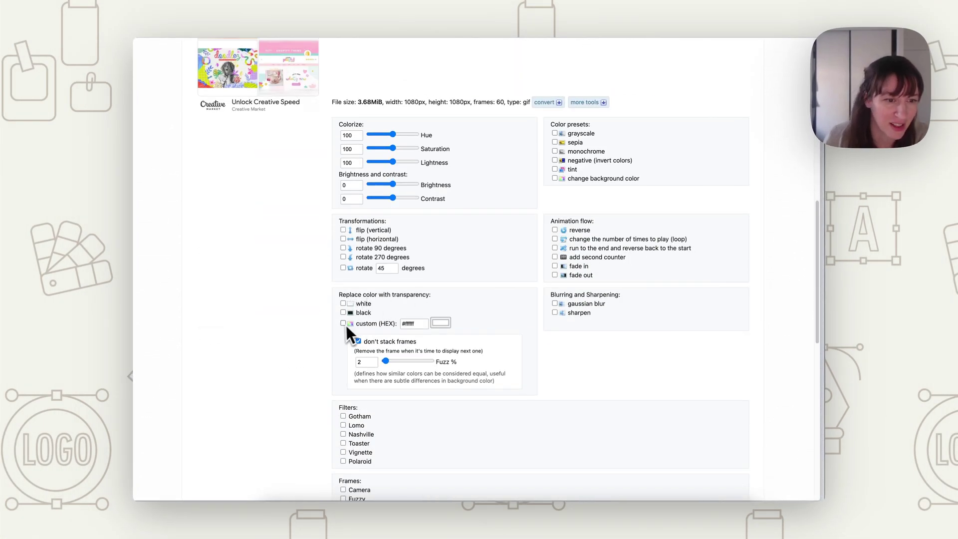
click(343, 304)
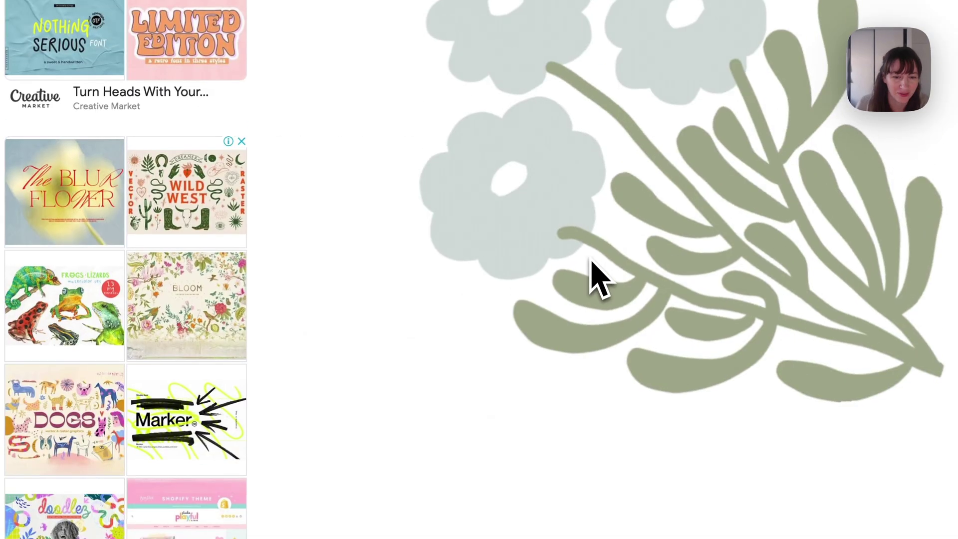
scroll(593, 274, down, 12)
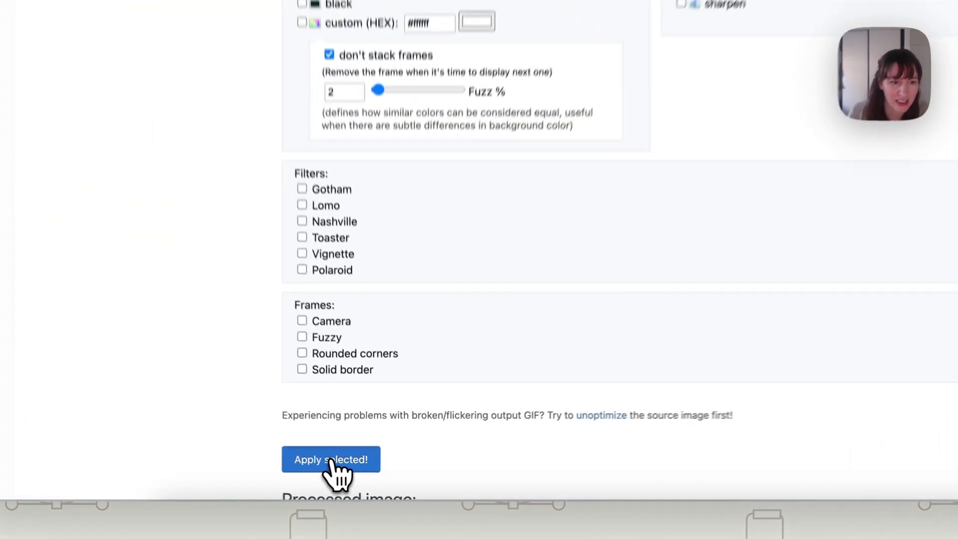
click(361, 479)
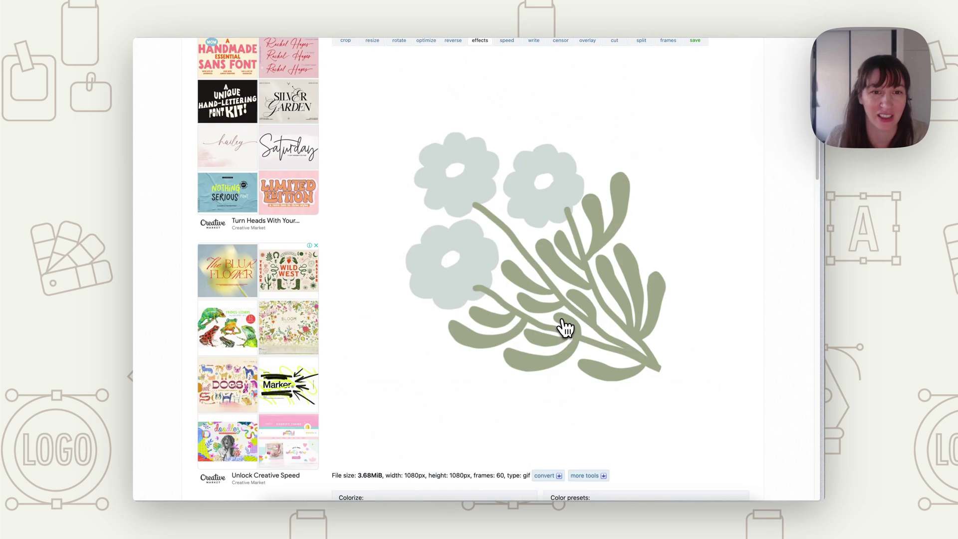
scroll(435, 378, down, 10)
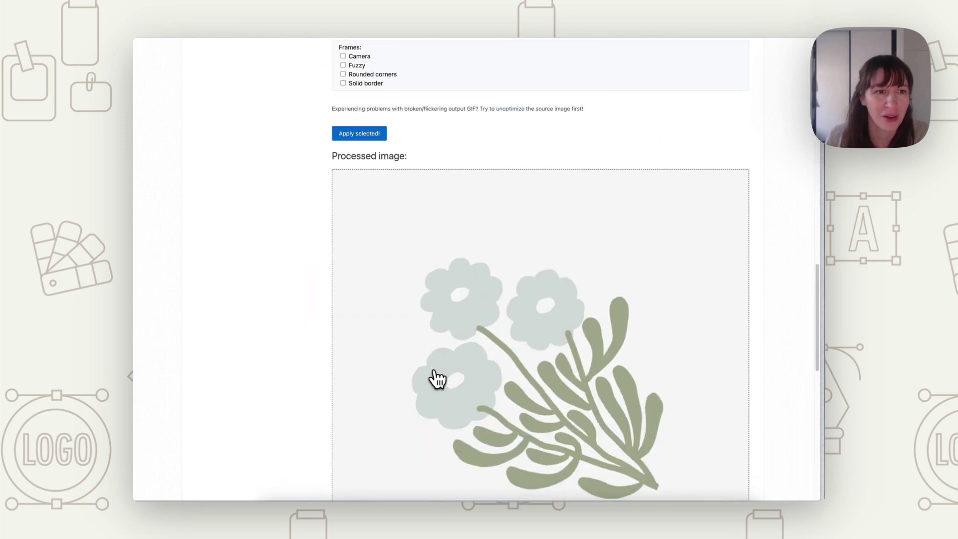
scroll(437, 380, down, 2)
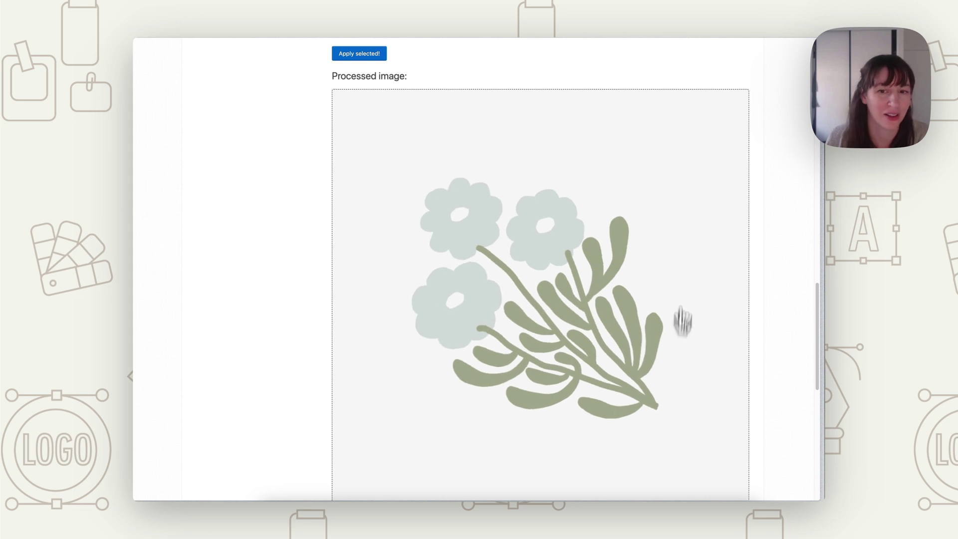
scroll(686, 437, down, 5)
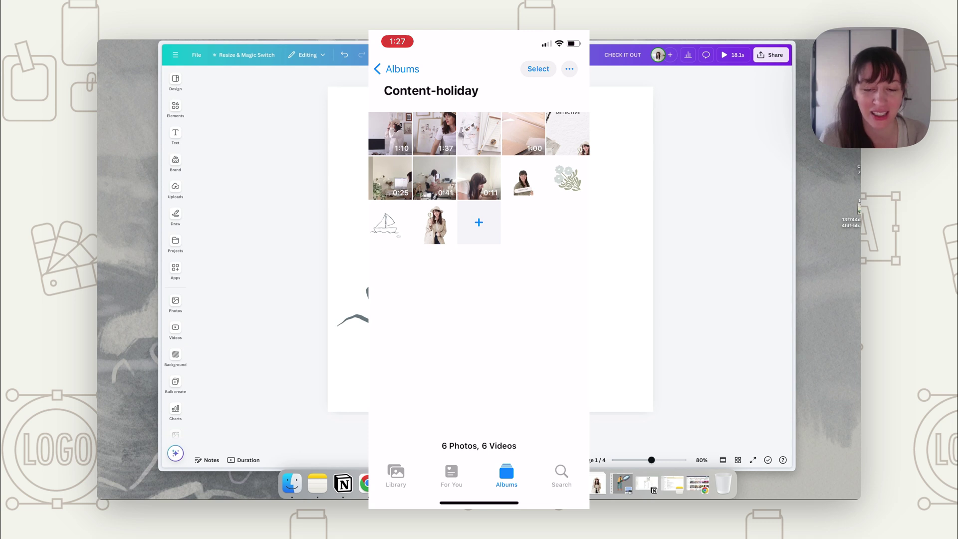
Open the CHECK IT OUT sticker from the Content-holiday album and show its options menu
click(522, 180)
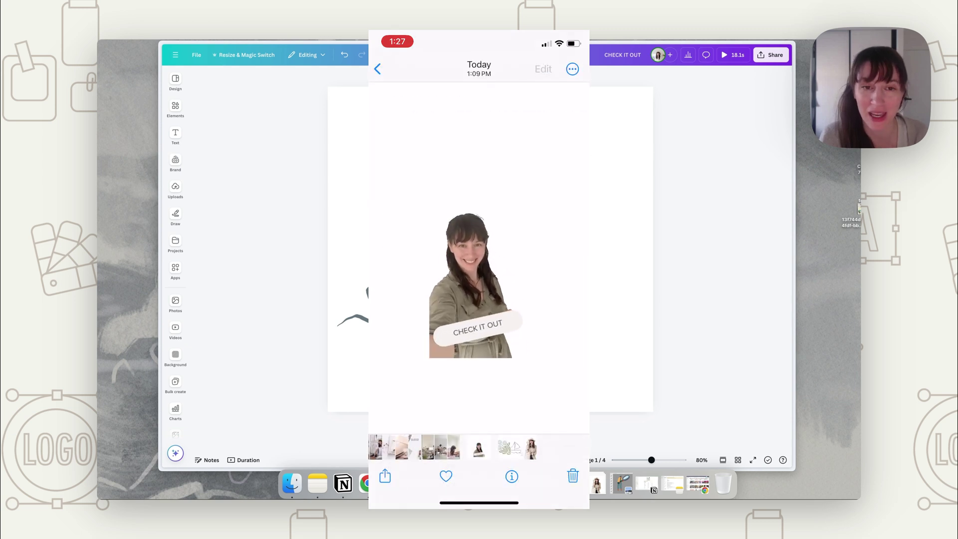
click(573, 69)
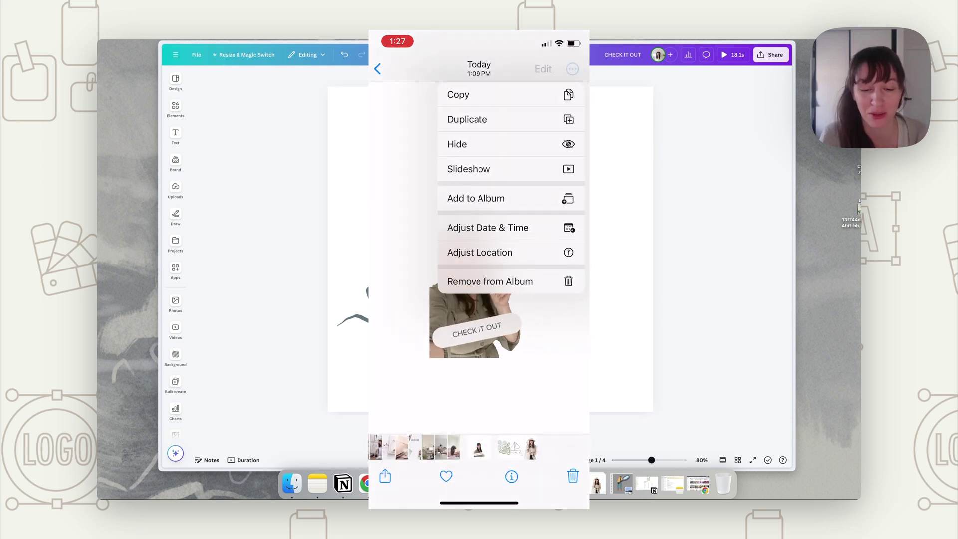